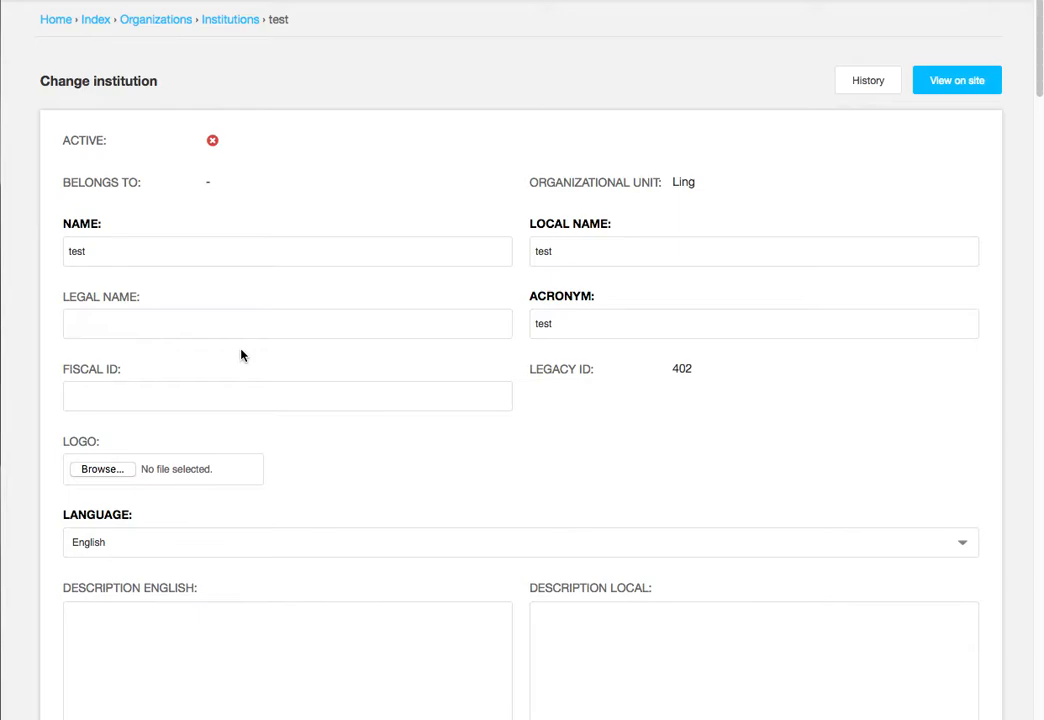
- Set the institution's language to Finnish
{"action": "scroll", "coordinate": [252, 363], "scroll_direction": "down", "scroll_amount": 3}
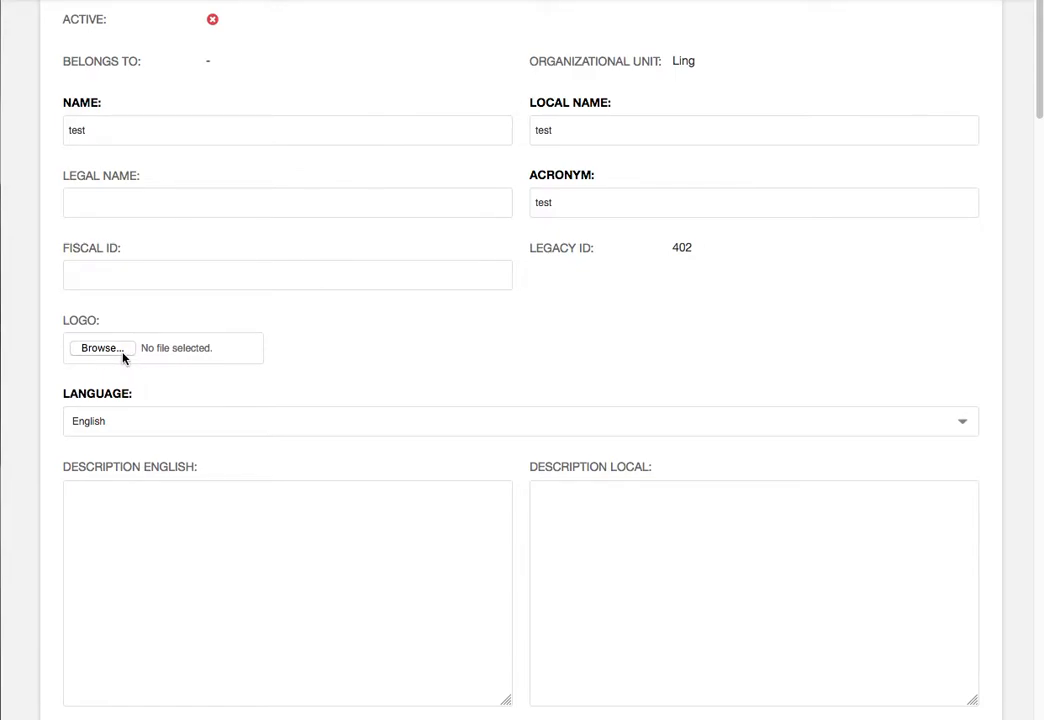
{"action": "scroll", "coordinate": [498, 328], "scroll_direction": "down", "scroll_amount": 3}
{"action": "left_click", "coordinate": [512, 310]}
{"action": "left_click", "coordinate": [510, 310]}
{"action": "left_click", "coordinate": [510, 310]}
{"action": "scroll", "coordinate": [510, 305], "scroll_direction": "down", "scroll_amount": 5}
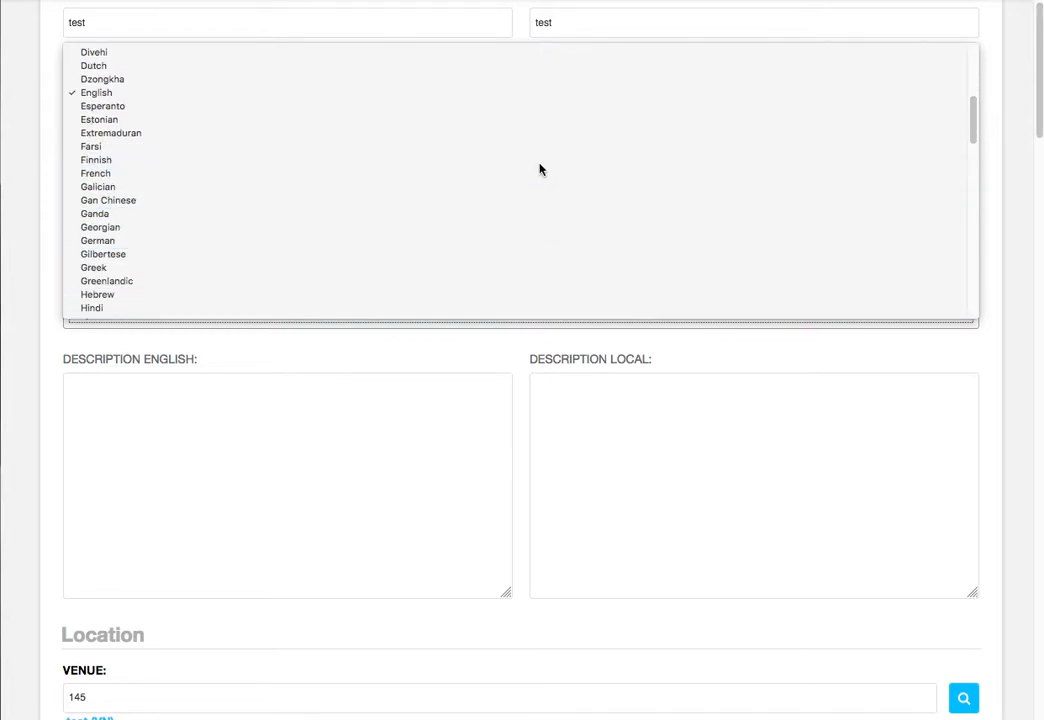
{"action": "left_click", "coordinate": [538, 160]}
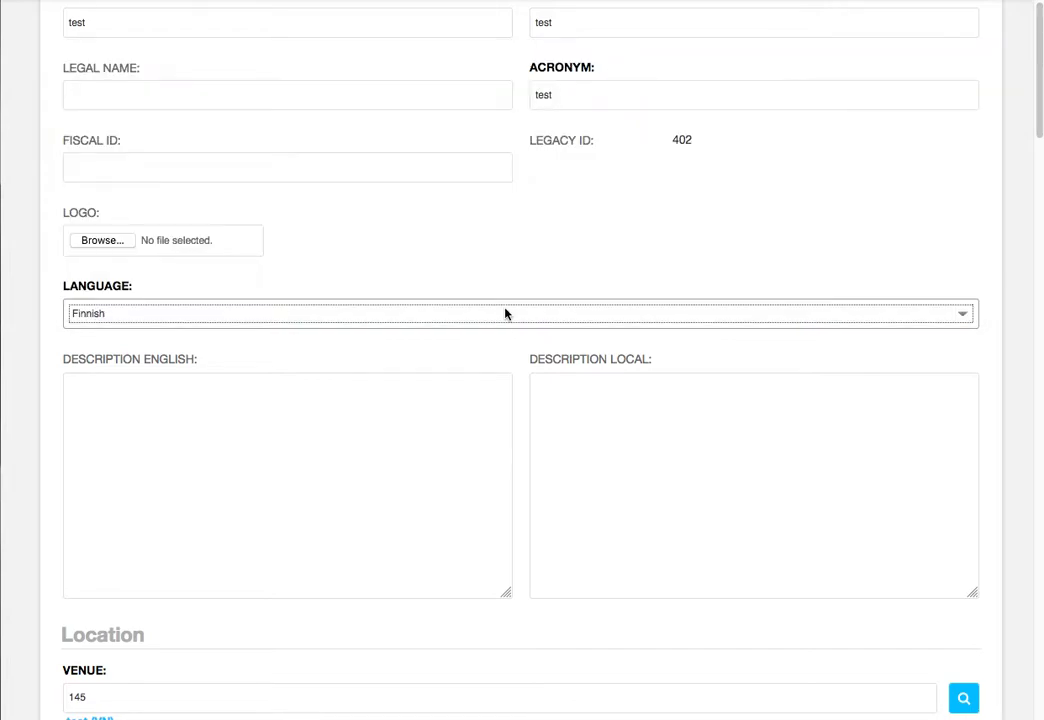
{"action": "left_click", "coordinate": [536, 240]}
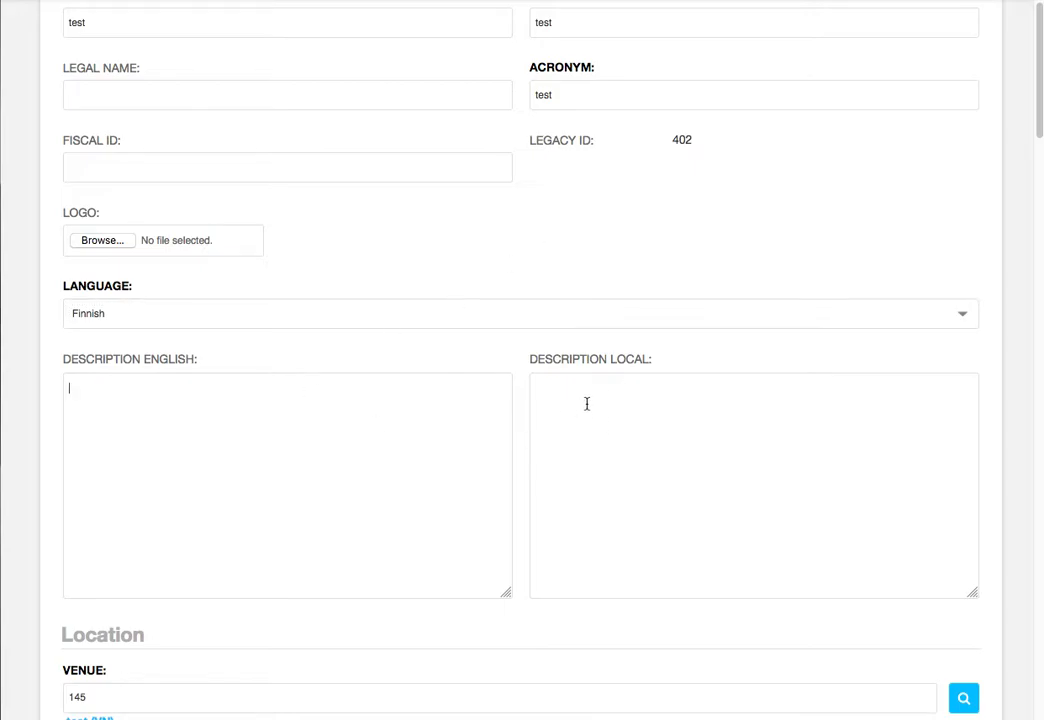
- Review the description fields and browse the existing locations offered for the institution's venue
{"action": "scroll", "coordinate": [511, 358], "scroll_direction": "down", "scroll_amount": 3}
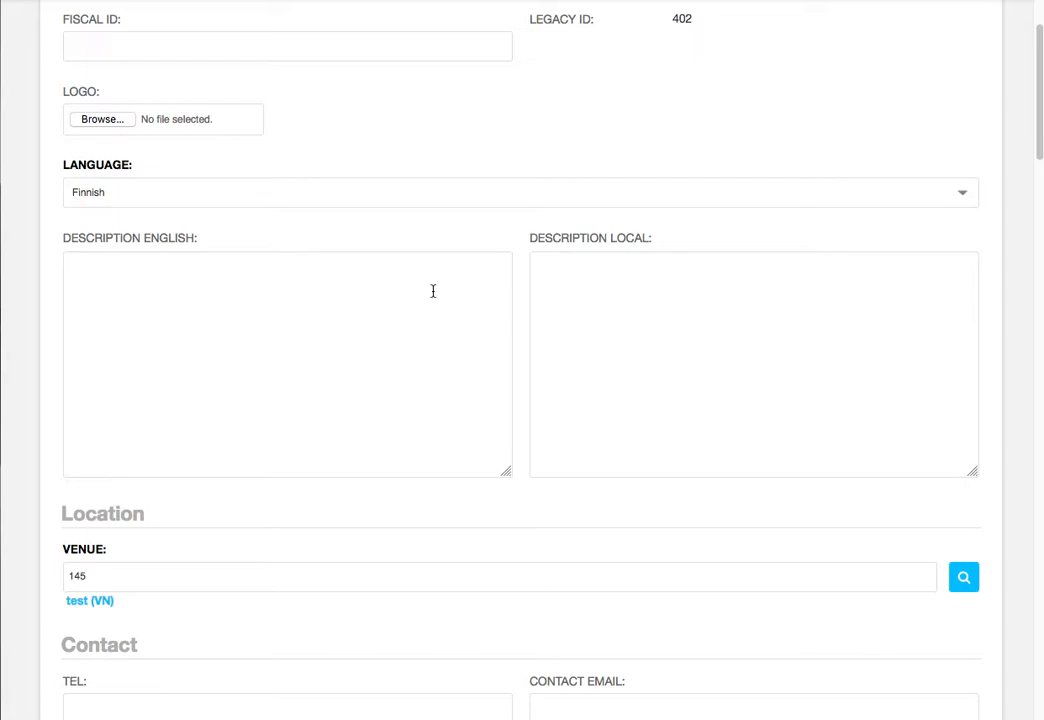
{"action": "left_click", "coordinate": [636, 277]}
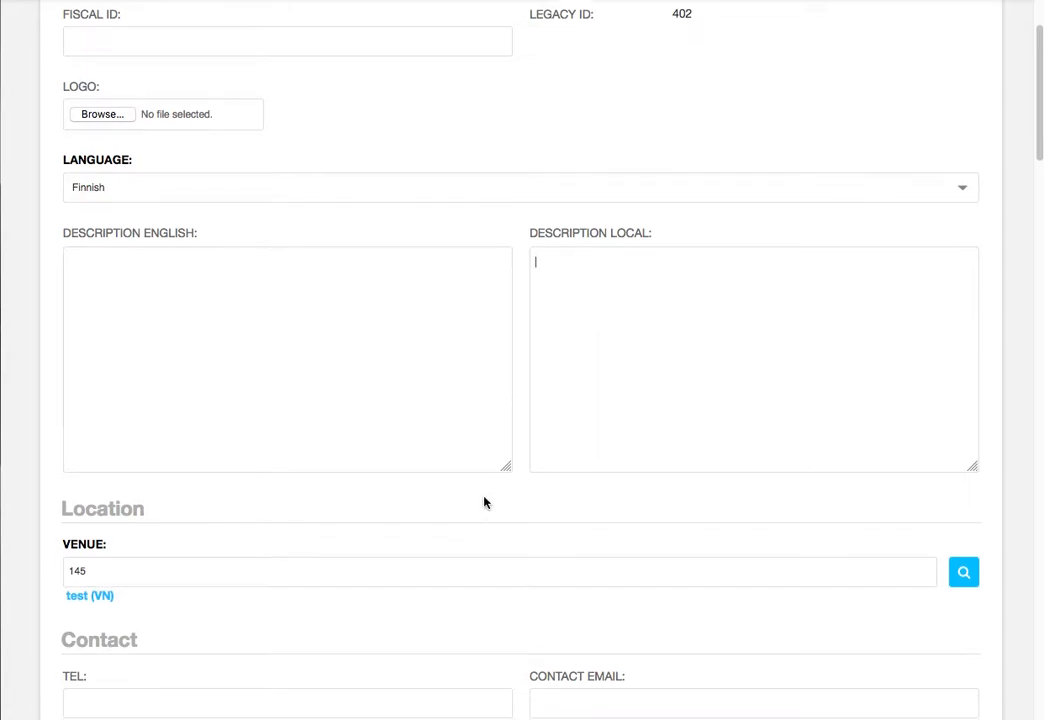
{"action": "scroll", "coordinate": [485, 501], "scroll_direction": "down", "scroll_amount": 2}
{"action": "scroll", "coordinate": [567, 357], "scroll_direction": "down", "scroll_amount": 2}
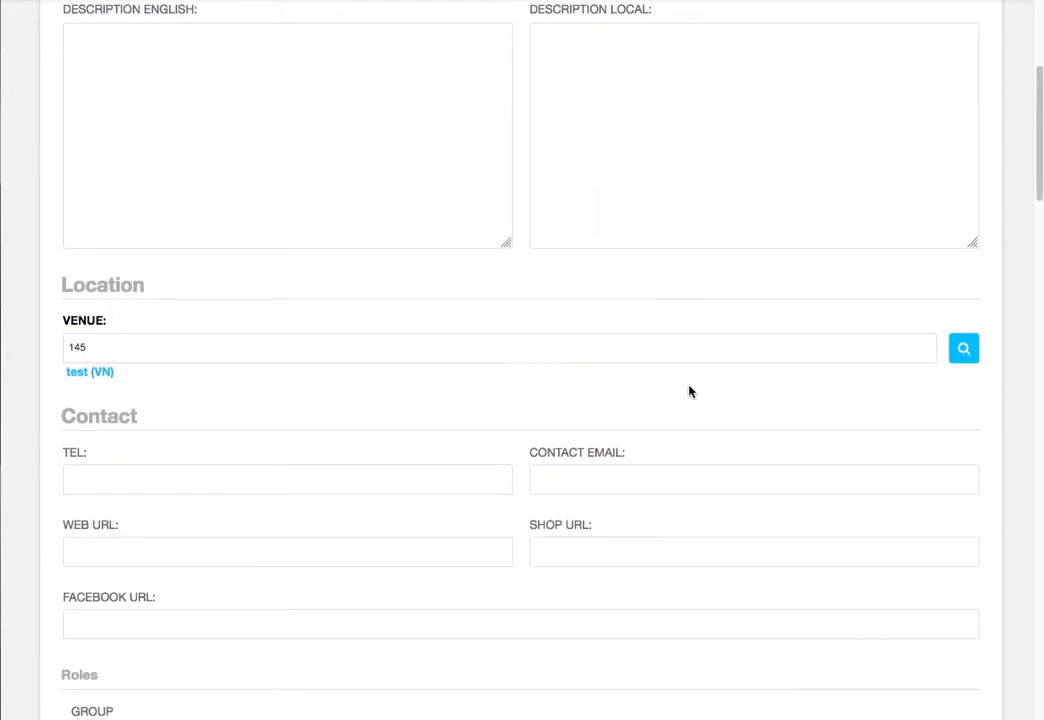
{"action": "left_click", "coordinate": [964, 349]}
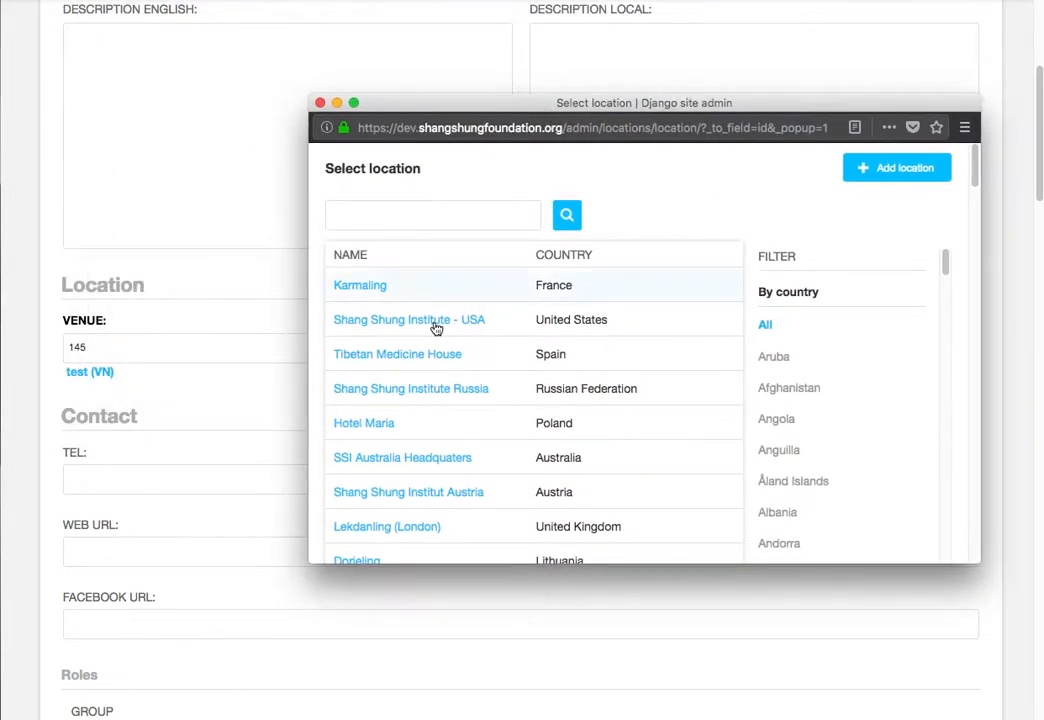
{"action": "scroll", "coordinate": [424, 336], "scroll_direction": "down", "scroll_amount": 10}
{"action": "scroll", "coordinate": [429, 324], "scroll_direction": "up", "scroll_amount": 10}
{"action": "left_click_drag", "start_coordinate": [975, 172], "coordinate": [938, 111]}
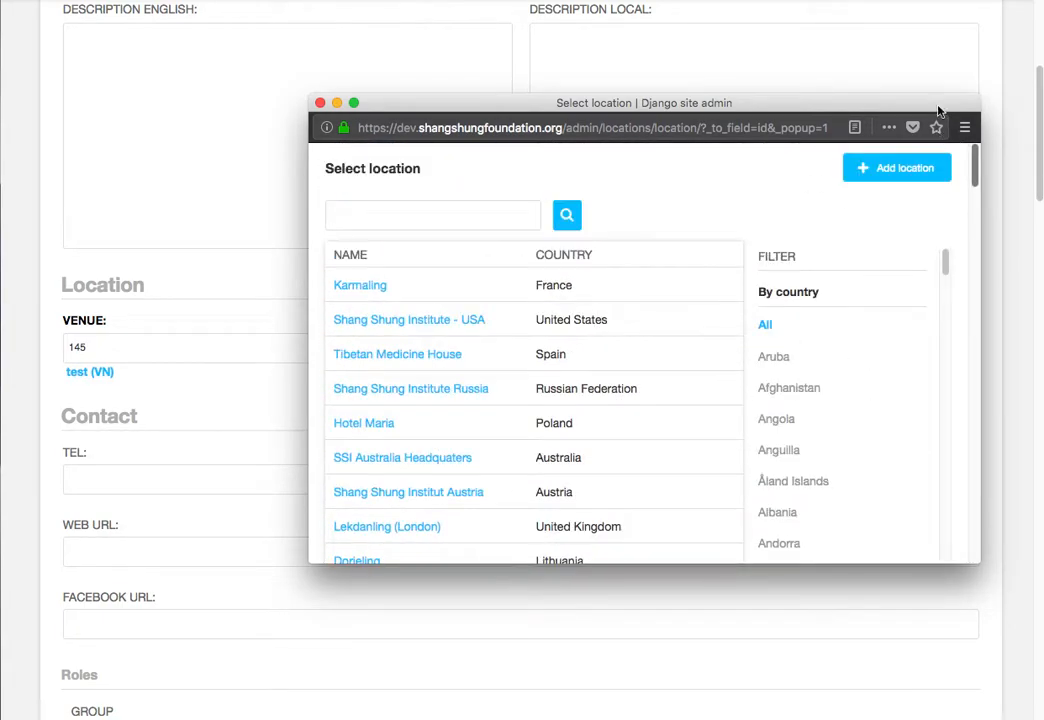
- Open a blank new-location form for the venue and examine its name, address, country and zone options
{"action": "left_click", "coordinate": [903, 168]}
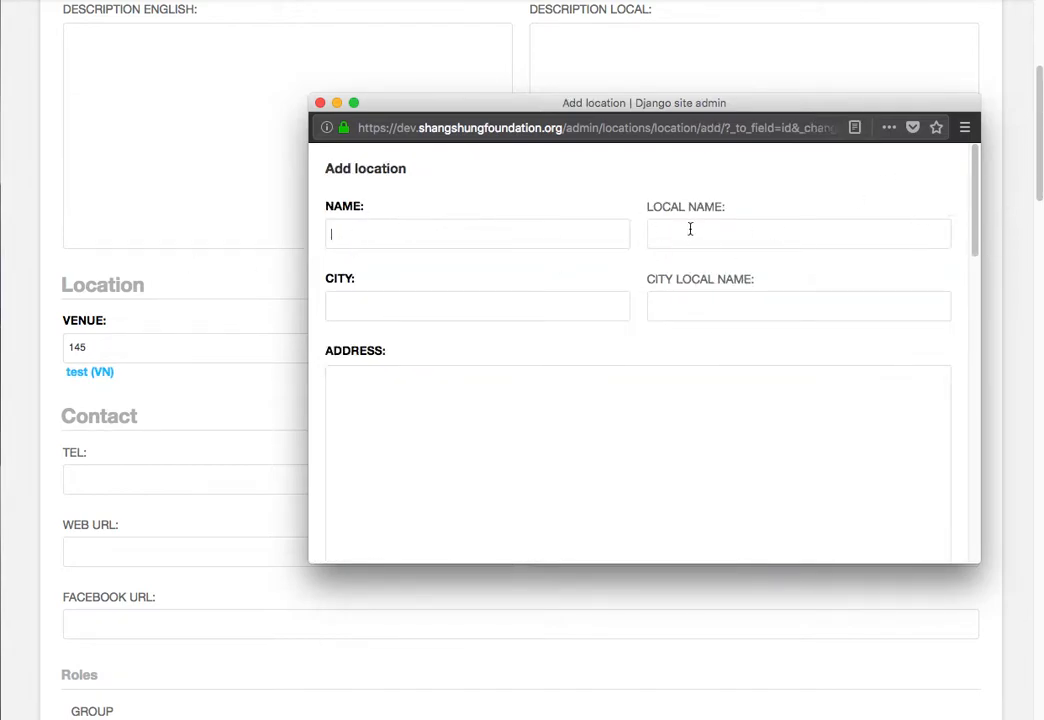
{"action": "scroll", "coordinate": [785, 300], "scroll_direction": "down", "scroll_amount": 10}
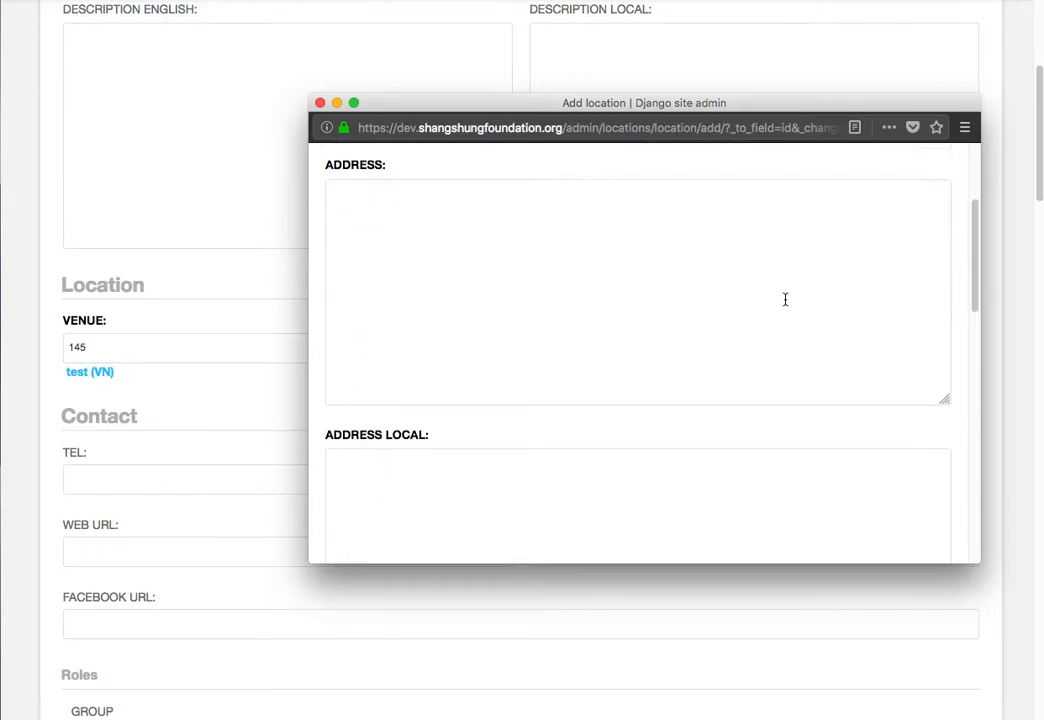
{"action": "scroll", "coordinate": [428, 255], "scroll_direction": "up", "scroll_amount": 3}
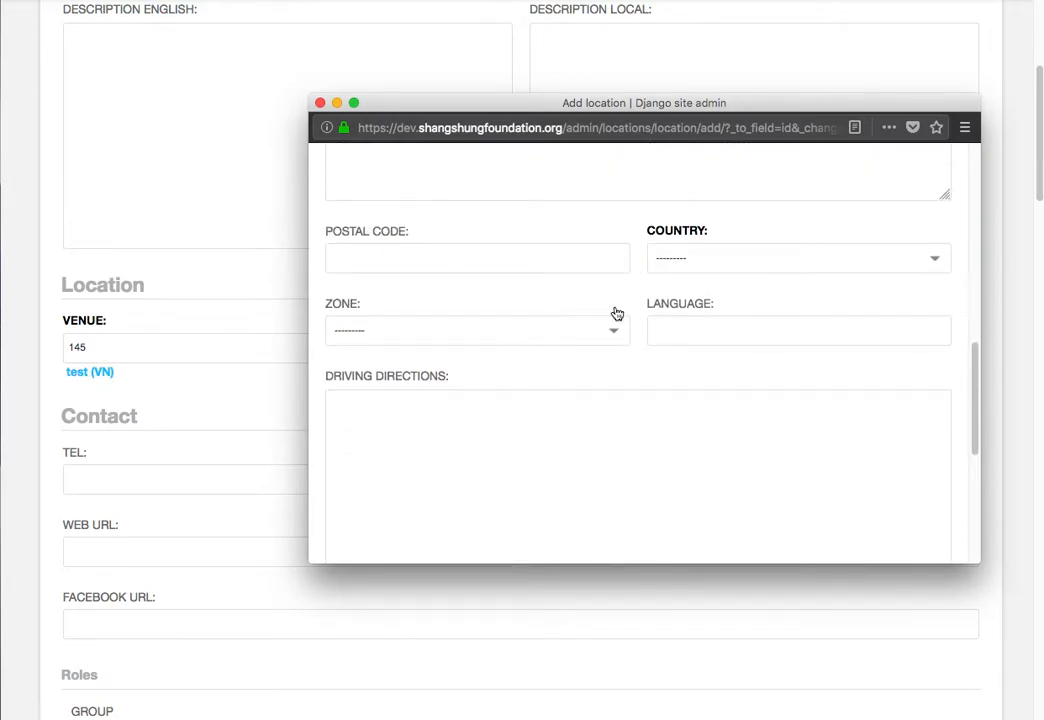
{"action": "left_click", "coordinate": [730, 265]}
{"action": "left_click", "coordinate": [531, 322]}
{"action": "left_click", "coordinate": [531, 335]}
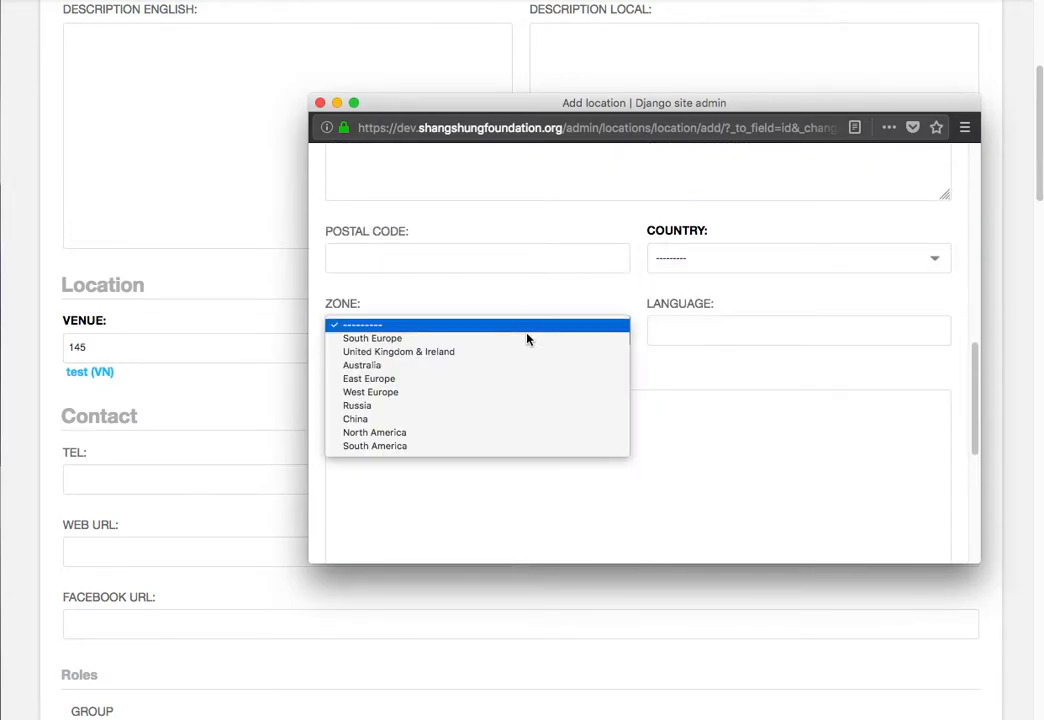
{"action": "left_click", "coordinate": [587, 361]}
{"action": "scroll", "coordinate": [575, 362], "scroll_direction": "down", "scroll_amount": 5}
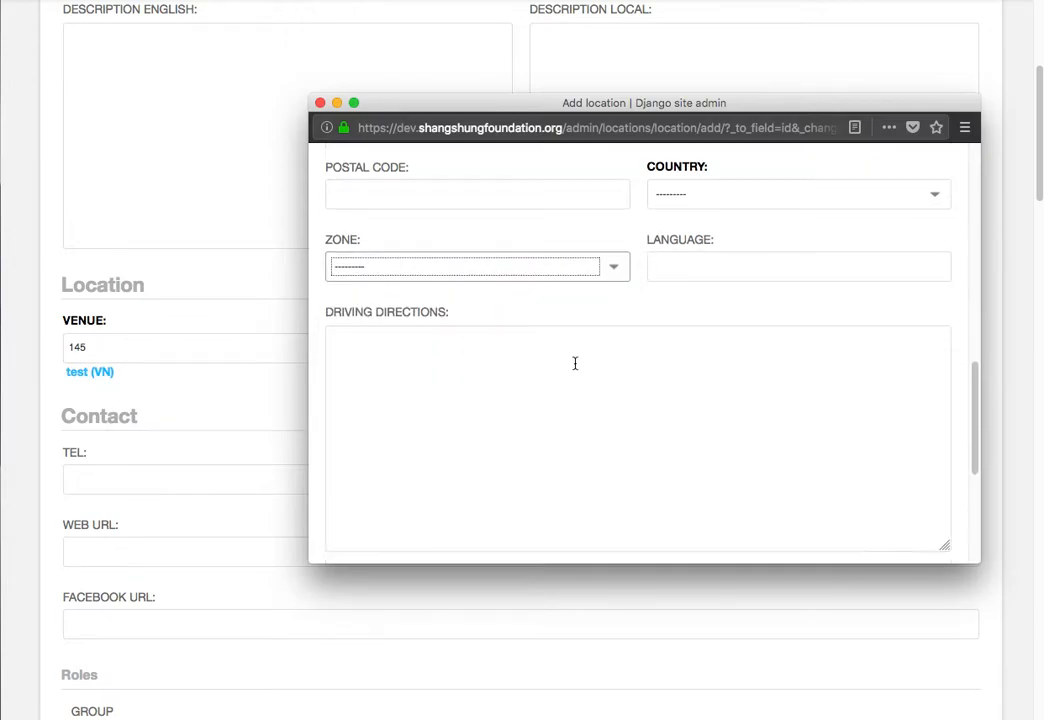
- Examine the new location's driving directions, geolocation and timezone fields, and close the form without saving
{"action": "scroll", "coordinate": [575, 362], "scroll_direction": "up", "scroll_amount": 3}
{"action": "scroll", "coordinate": [505, 340], "scroll_direction": "down", "scroll_amount": 3}
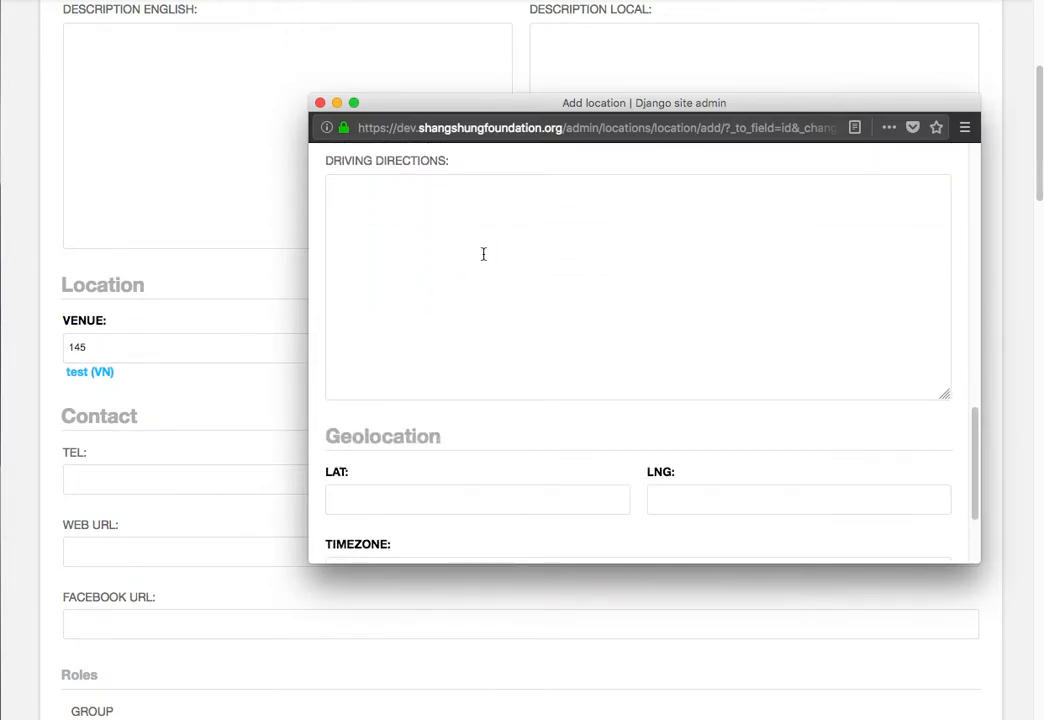
{"action": "scroll", "coordinate": [474, 253], "scroll_direction": "up", "scroll_amount": 1}
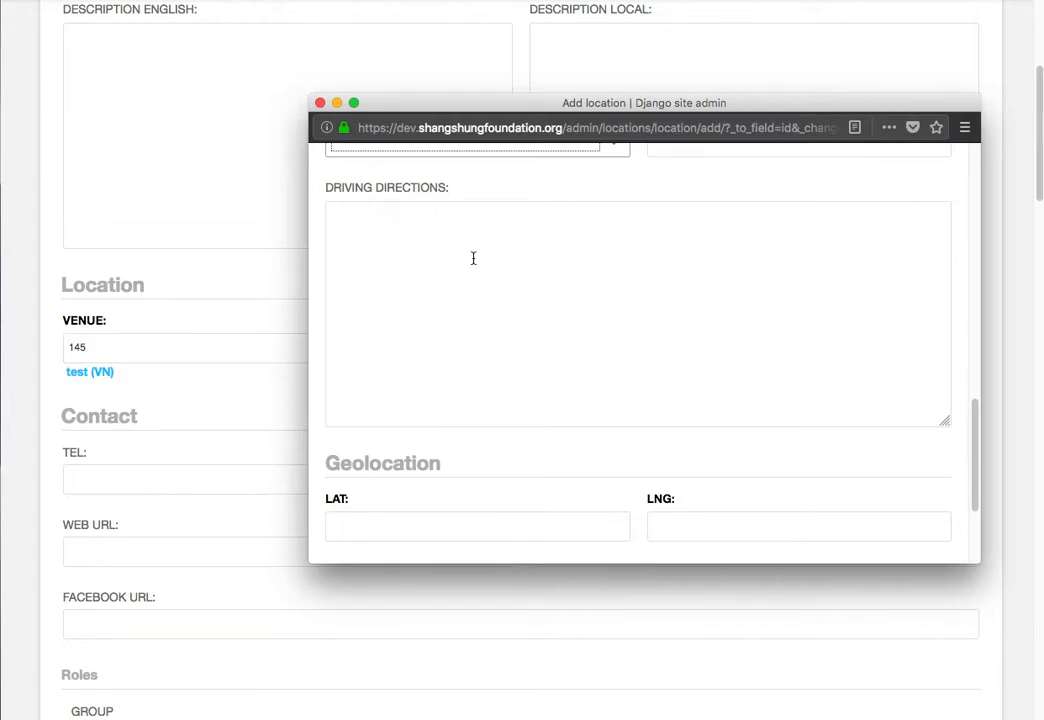
{"action": "scroll", "coordinate": [474, 258], "scroll_direction": "down", "scroll_amount": 3}
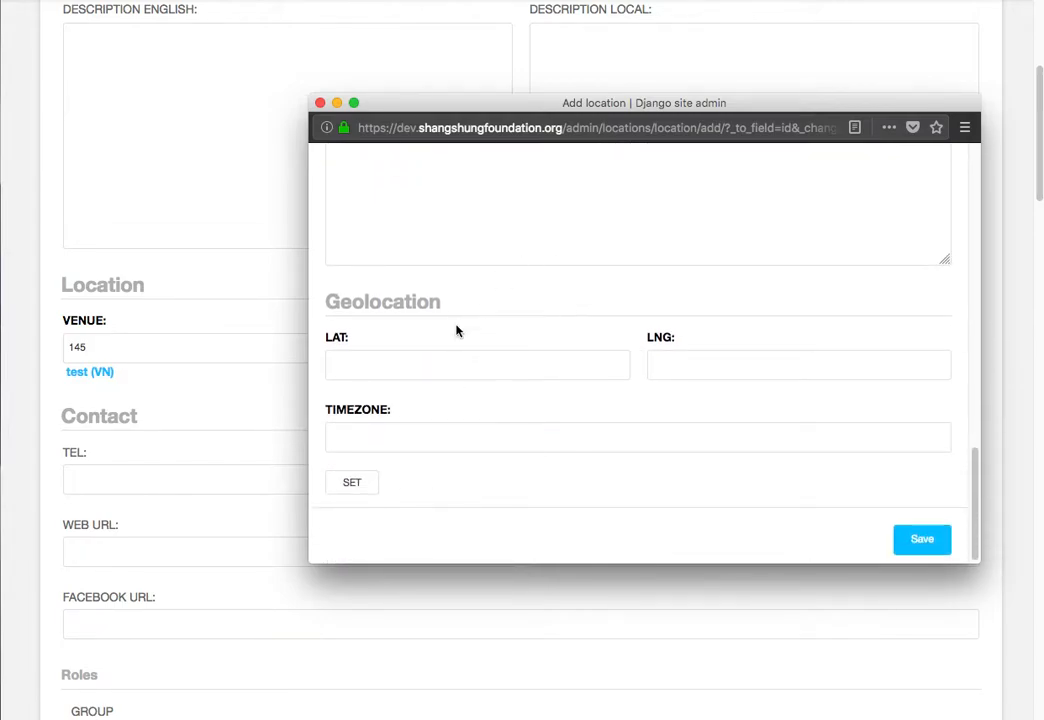
{"action": "scroll", "coordinate": [482, 287], "scroll_direction": "up", "scroll_amount": 5}
{"action": "scroll", "coordinate": [555, 308], "scroll_direction": "up", "scroll_amount": 9}
{"action": "scroll", "coordinate": [555, 308], "scroll_direction": "down", "scroll_amount": 17}
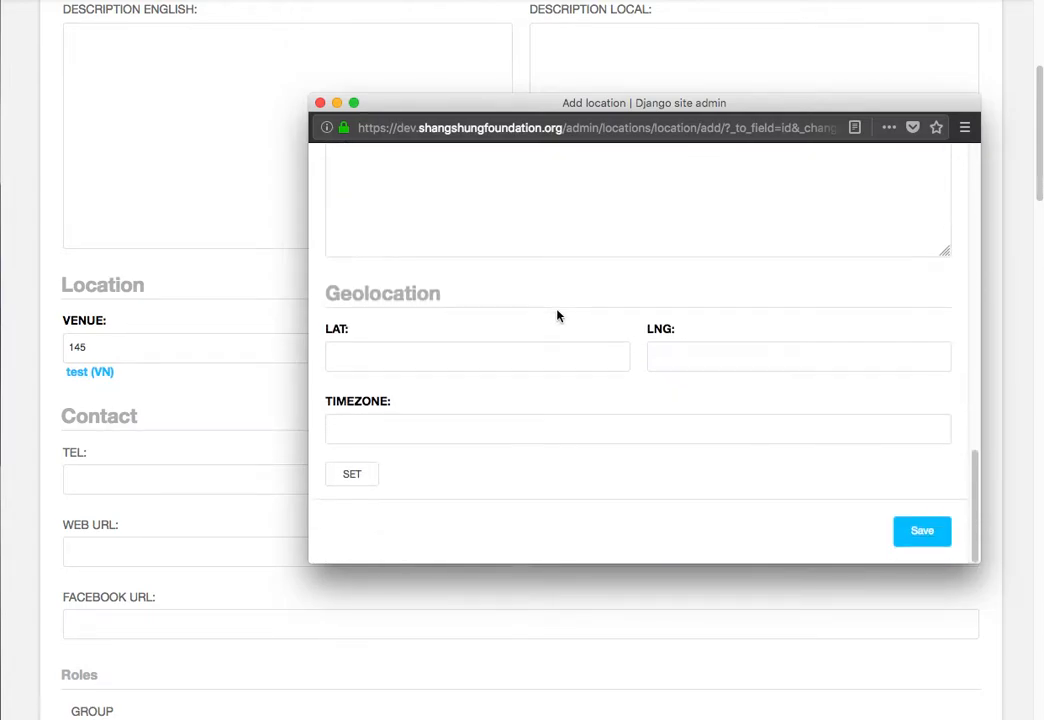
{"action": "scroll", "coordinate": [396, 515], "scroll_direction": "up", "scroll_amount": 2}
{"action": "scroll", "coordinate": [468, 368], "scroll_direction": "down", "scroll_amount": 2}
{"action": "left_click", "coordinate": [320, 103]}
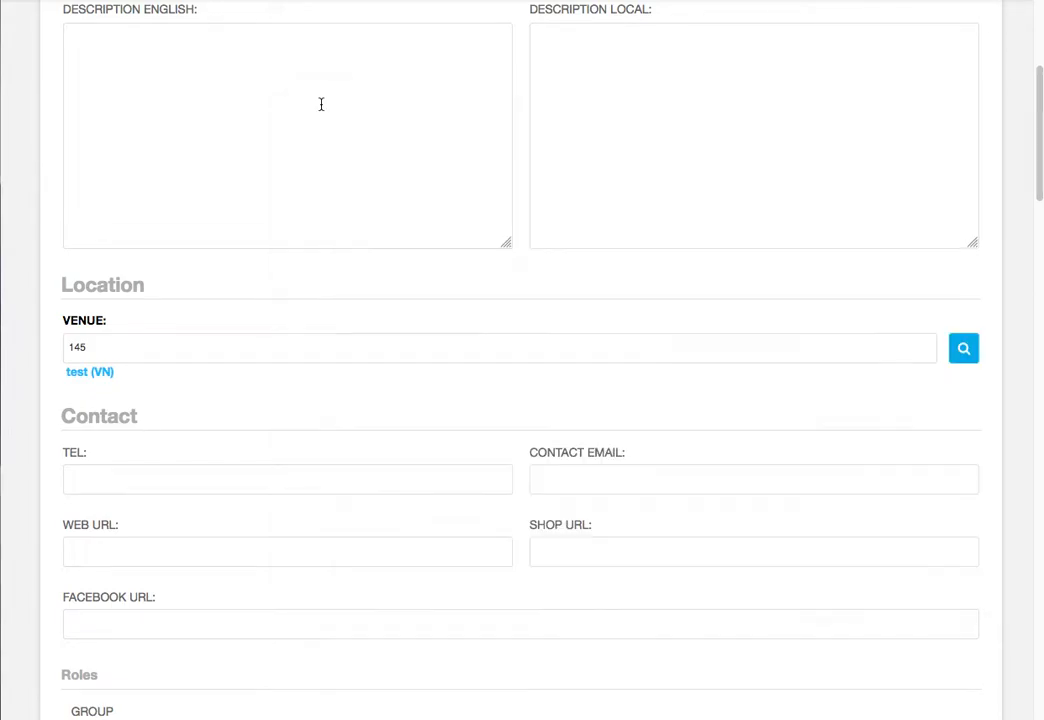
- Examine the institution's contact fields and the roles and staff members sections
{"action": "scroll", "coordinate": [370, 200], "scroll_direction": "down", "scroll_amount": 1}
{"action": "scroll", "coordinate": [379, 215], "scroll_direction": "down", "scroll_amount": 5}
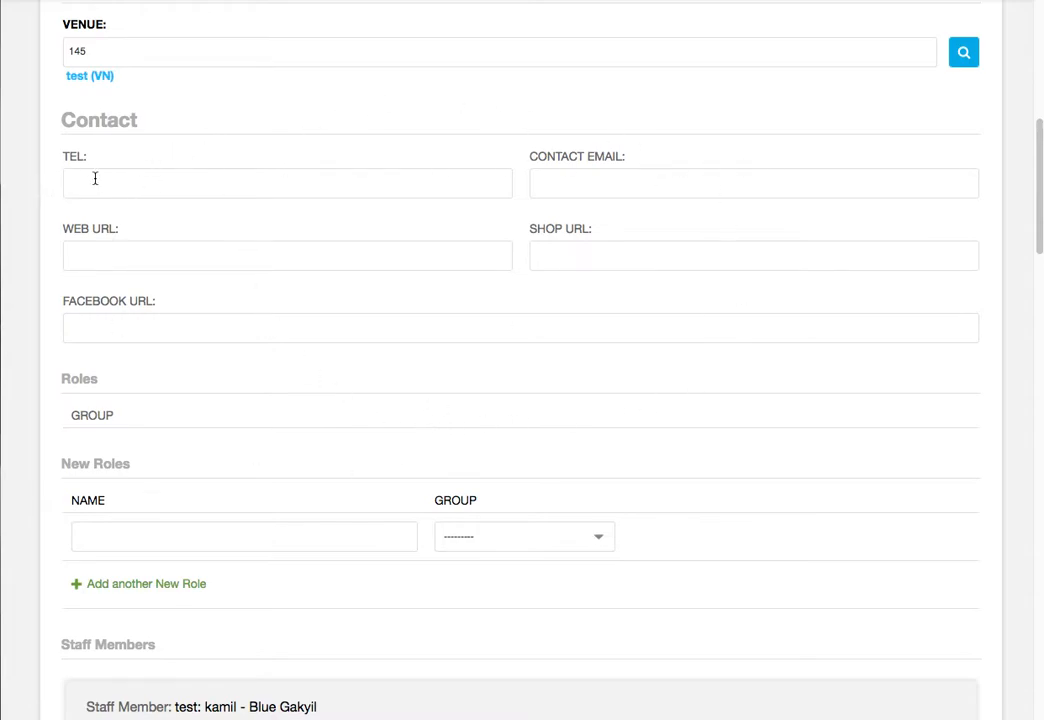
{"action": "left_click", "coordinate": [587, 193]}
{"action": "left_click", "coordinate": [228, 260]}
{"action": "left_click", "coordinate": [605, 264]}
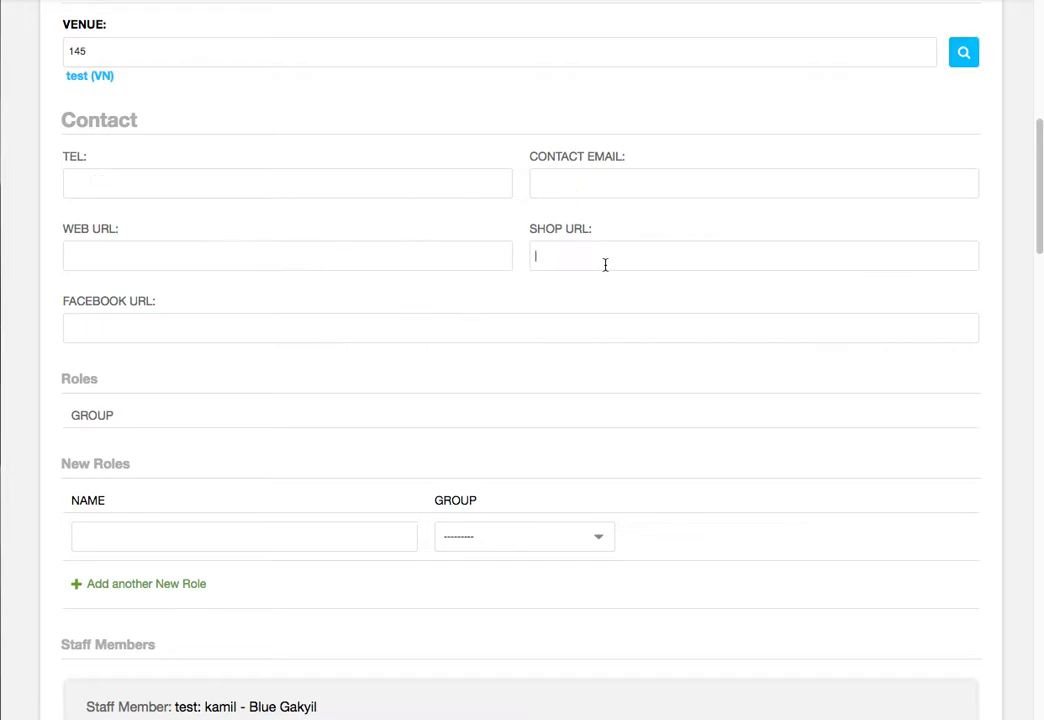
{"action": "scroll", "coordinate": [408, 298], "scroll_direction": "down", "scroll_amount": 2}
{"action": "left_click", "coordinate": [281, 256]}
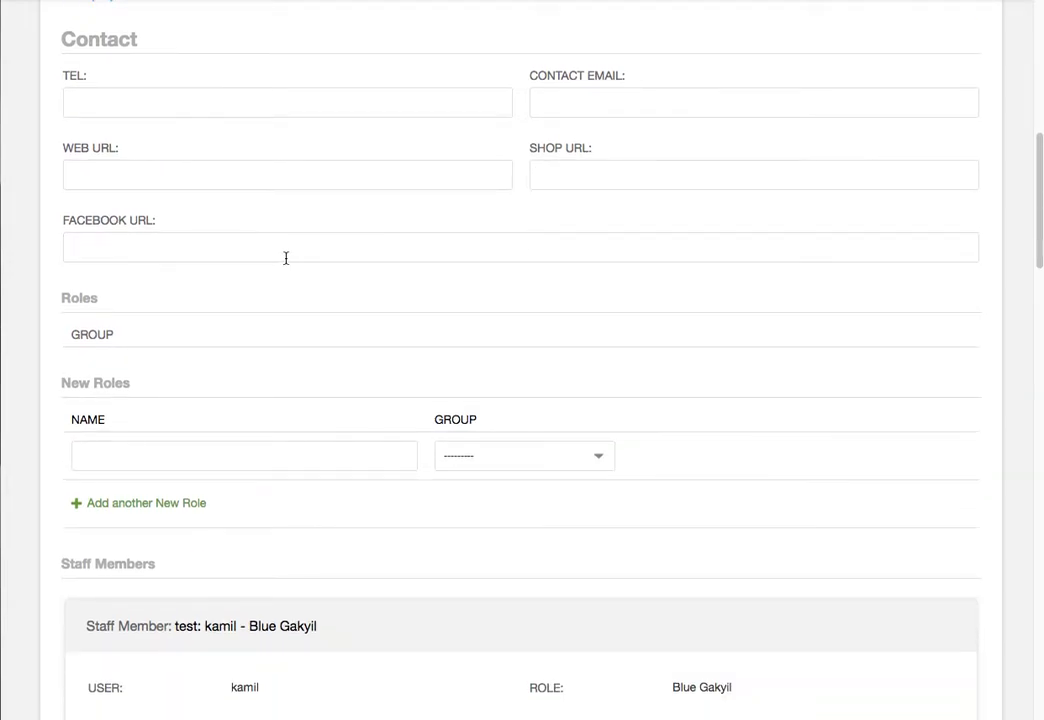
{"action": "scroll", "coordinate": [285, 258], "scroll_direction": "down", "scroll_amount": 4}
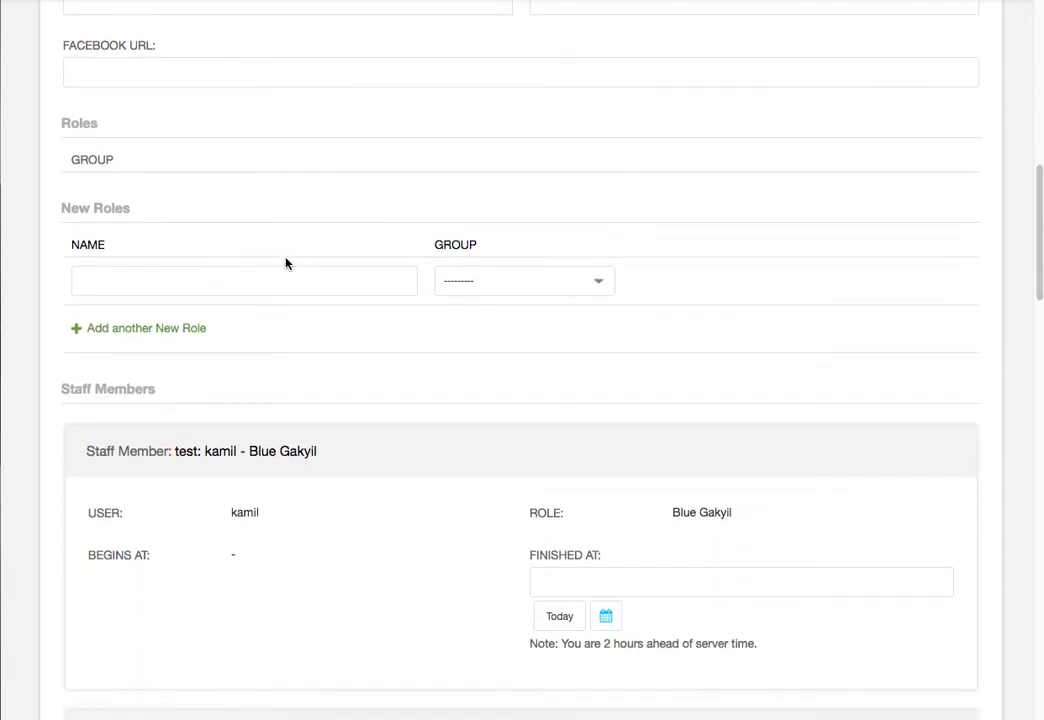
{"action": "scroll", "coordinate": [386, 166], "scroll_direction": "down", "scroll_amount": 1}
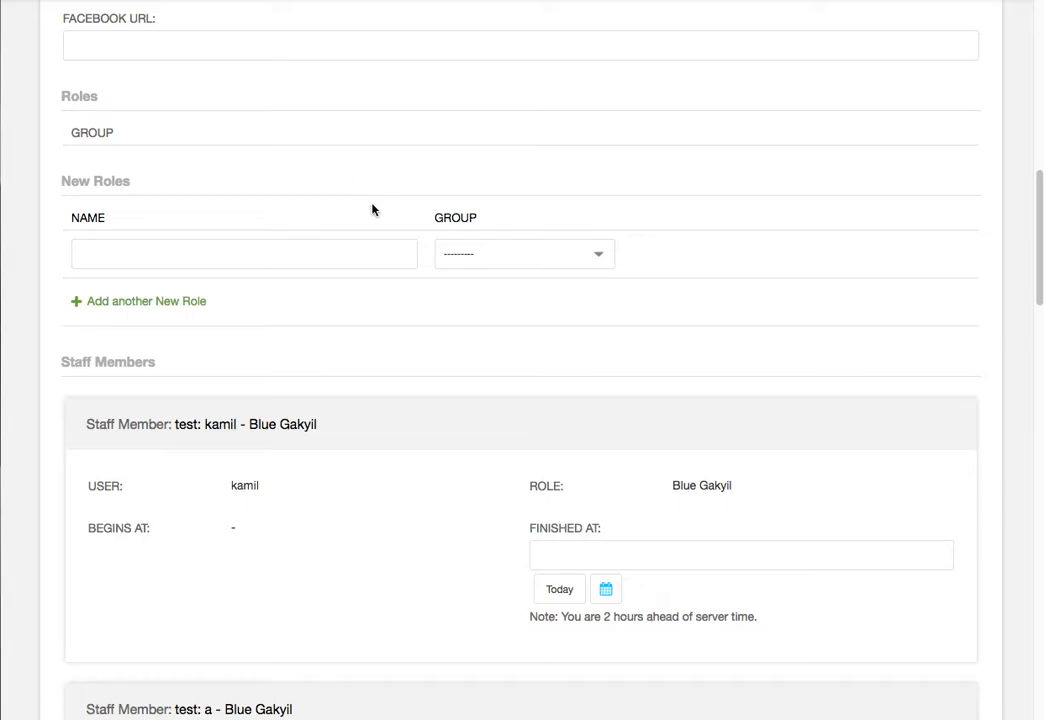
{"action": "scroll", "coordinate": [373, 207], "scroll_direction": "down", "scroll_amount": 3}
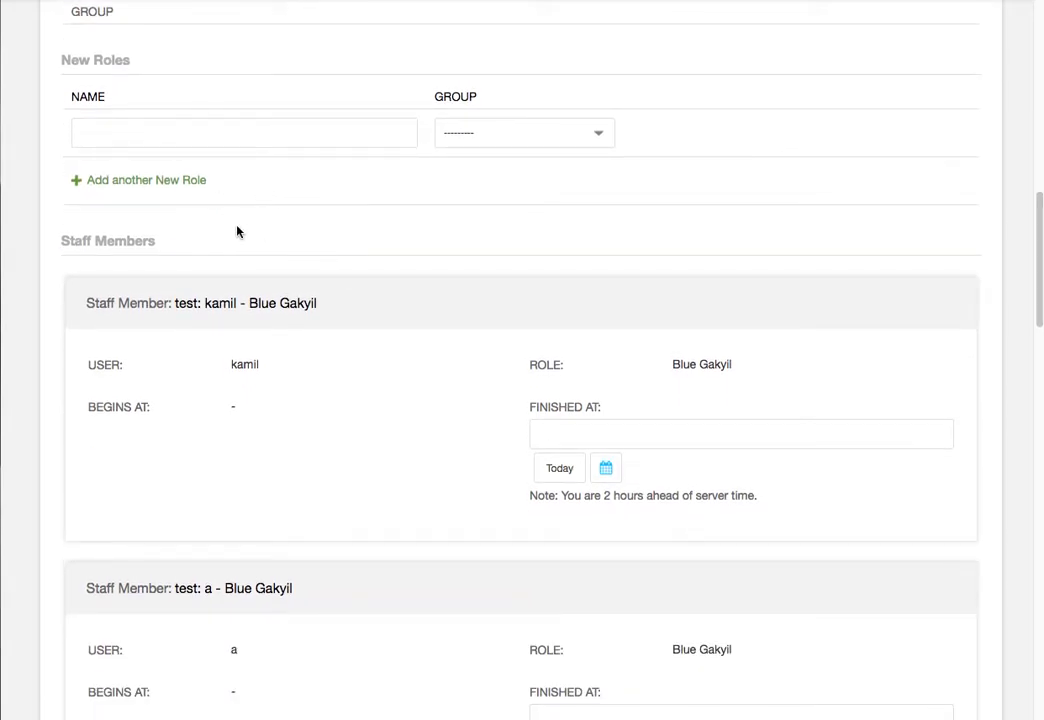
- Set the new role's group to Course Coordinators
{"action": "left_click", "coordinate": [502, 130]}
{"action": "left_click", "coordinate": [498, 132]}
{"action": "left_click", "coordinate": [498, 132]}
{"action": "left_click", "coordinate": [489, 131]}
{"action": "left_click", "coordinate": [495, 140]}
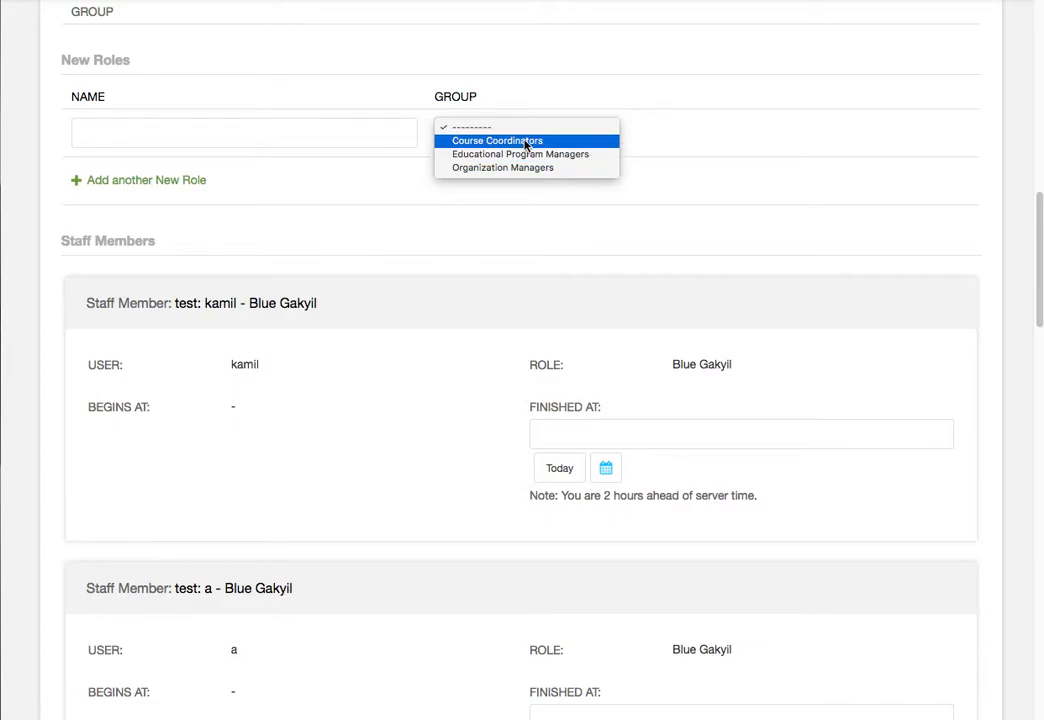
{"action": "left_click", "coordinate": [541, 141]}
{"action": "left_click", "coordinate": [541, 142]}
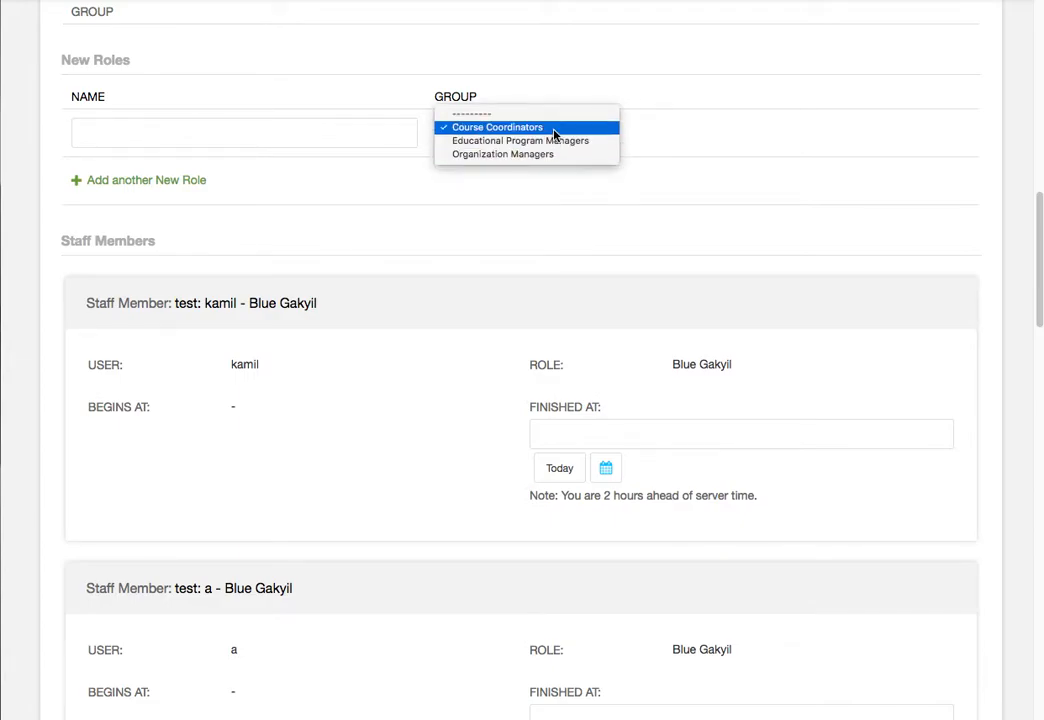
{"action": "left_click", "coordinate": [562, 130]}
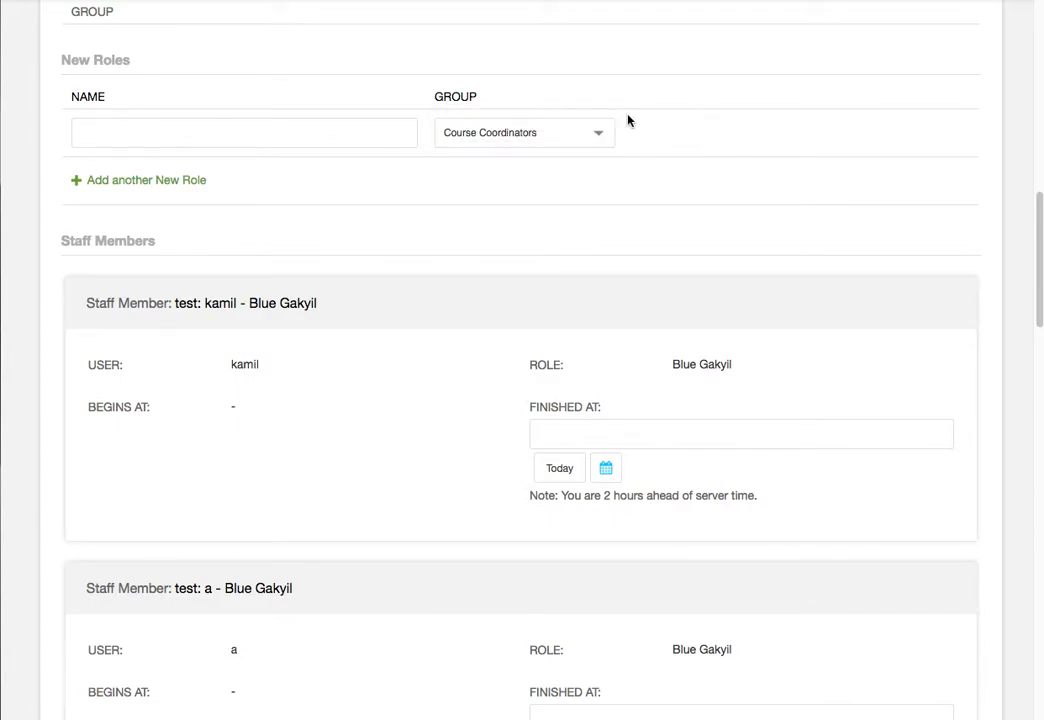
- Set the new role's group to Organization Managers and place the cursor in its name field
{"action": "left_click", "coordinate": [535, 132]}
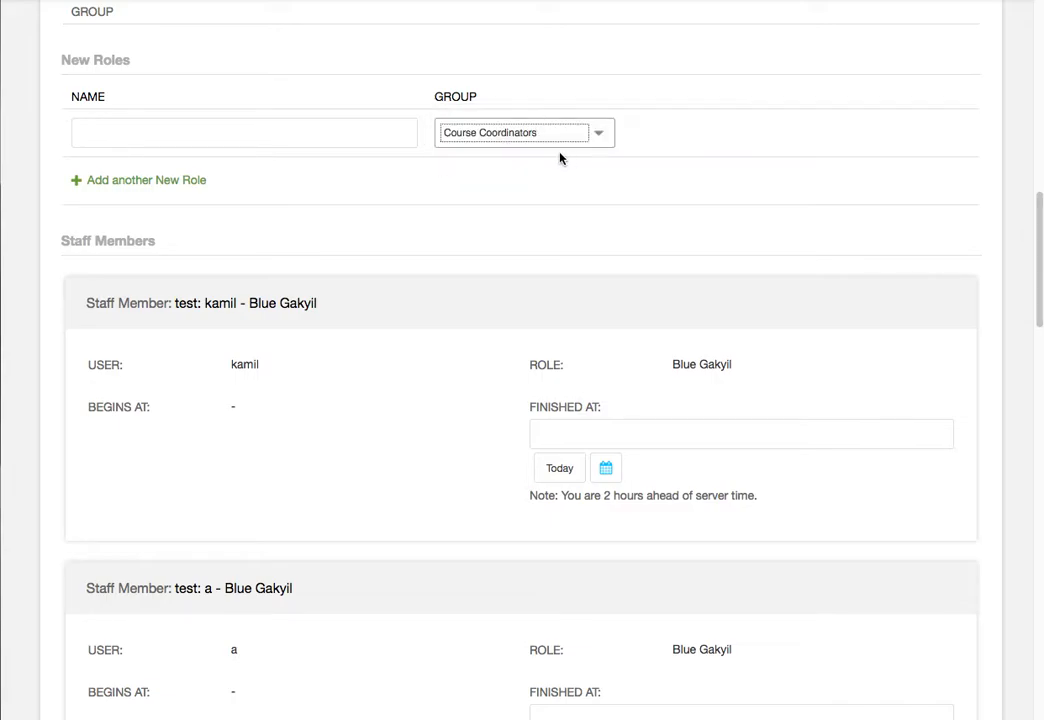
{"action": "left_click", "coordinate": [558, 142]}
{"action": "left_click", "coordinate": [563, 157]}
{"action": "left_click", "coordinate": [324, 132]}
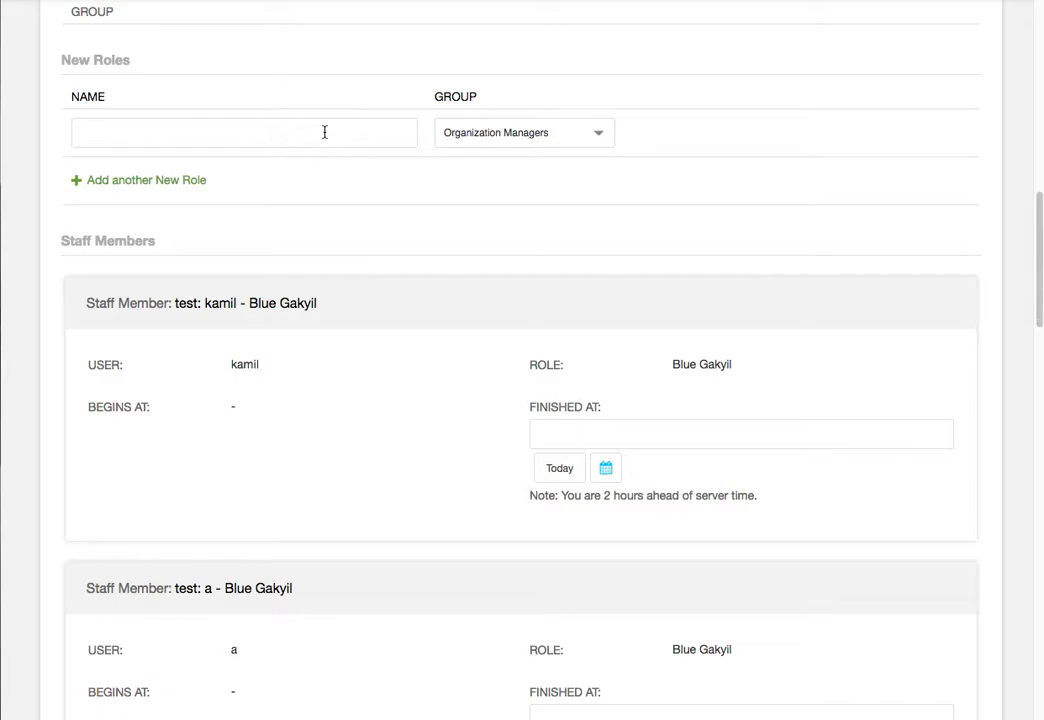
- Change the new role's group to Educational Program Managers and back to Course Coordinators
{"action": "left_click", "coordinate": [466, 138]}
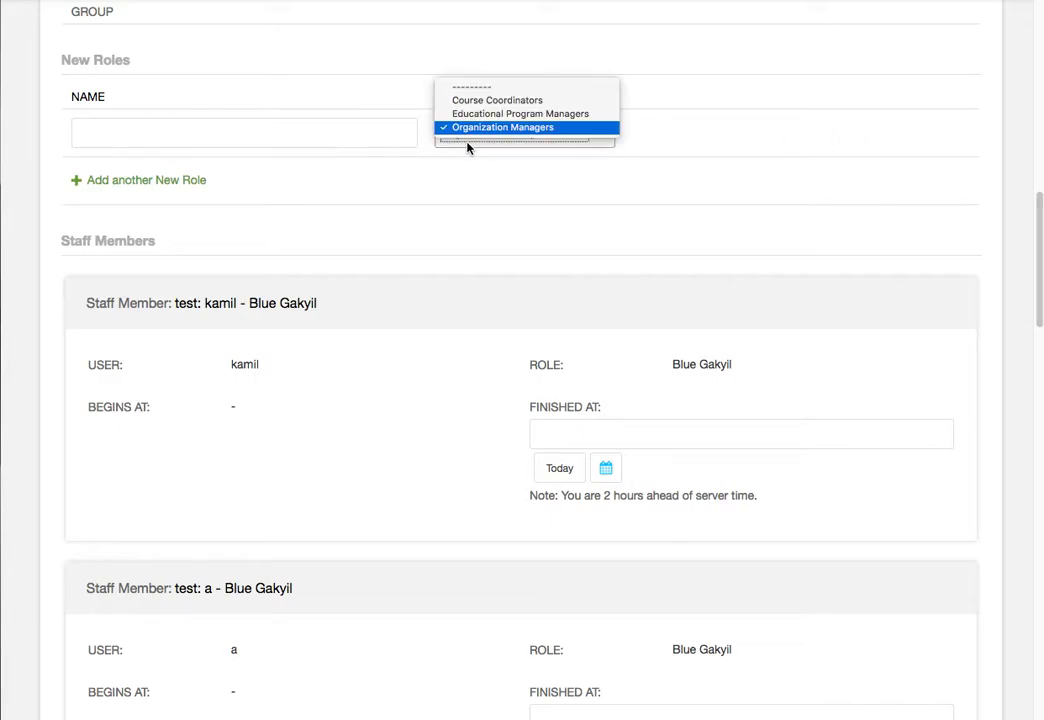
{"action": "left_click", "coordinate": [530, 101]}
{"action": "left_click", "coordinate": [534, 142]}
{"action": "left_click", "coordinate": [535, 140]}
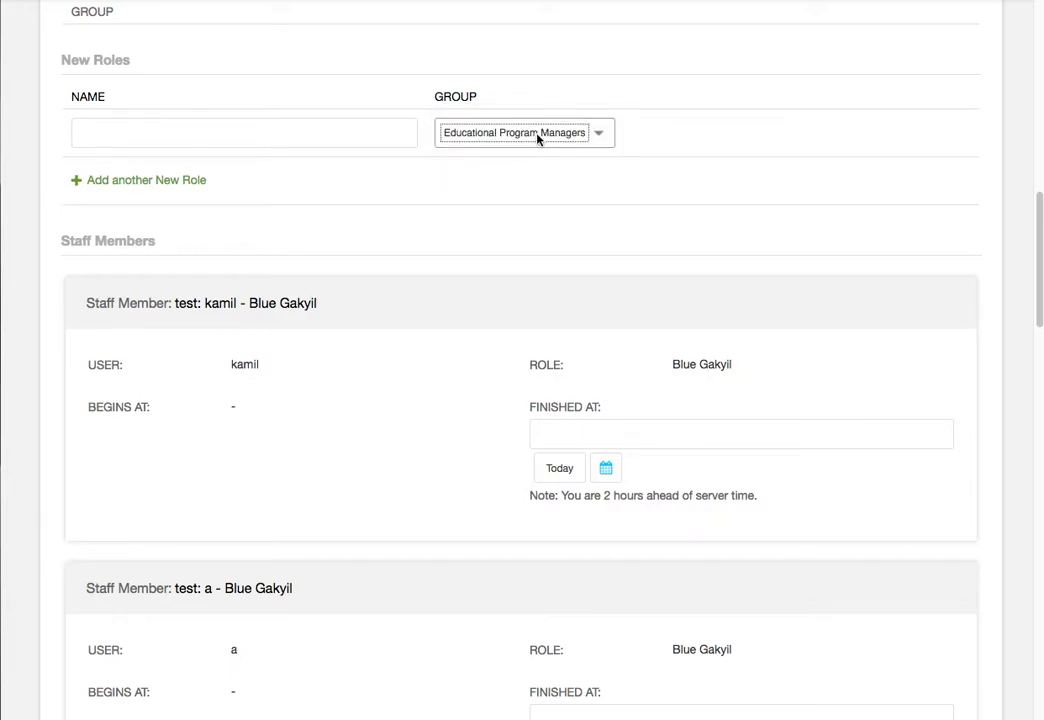
{"action": "left_click", "coordinate": [541, 135]}
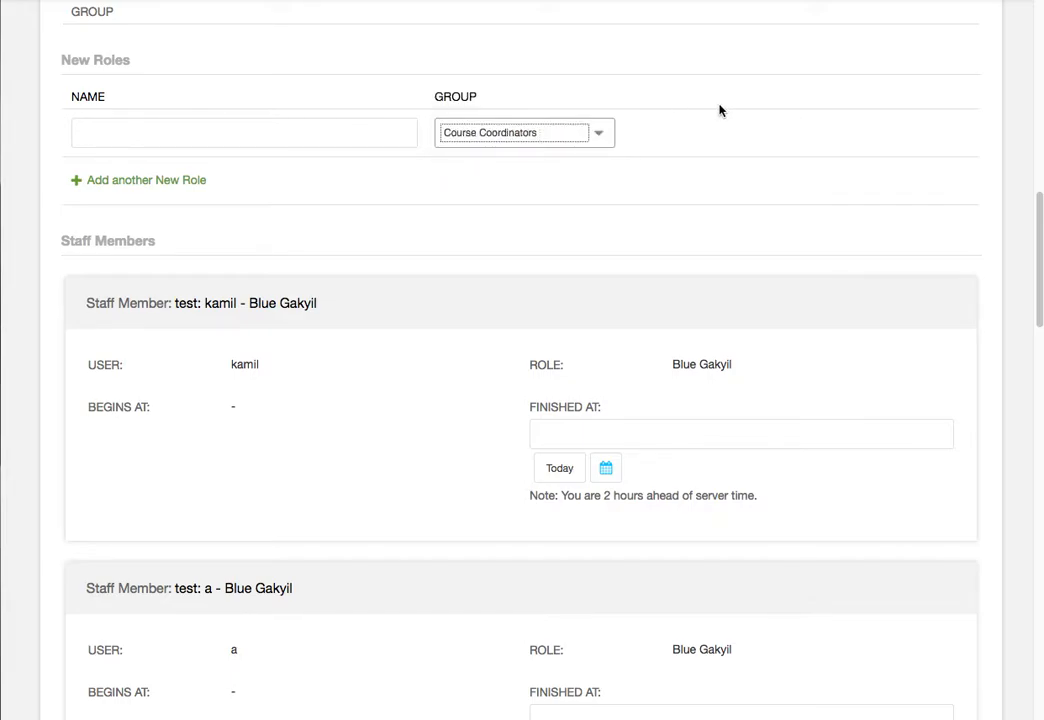
- Set the new role's group to Educational Program Managers
{"action": "left_click", "coordinate": [531, 133]}
{"action": "left_click", "coordinate": [594, 141]}
{"action": "left_click", "coordinate": [576, 133]}
{"action": "left_click", "coordinate": [576, 128]}
{"action": "left_click", "coordinate": [573, 139]}
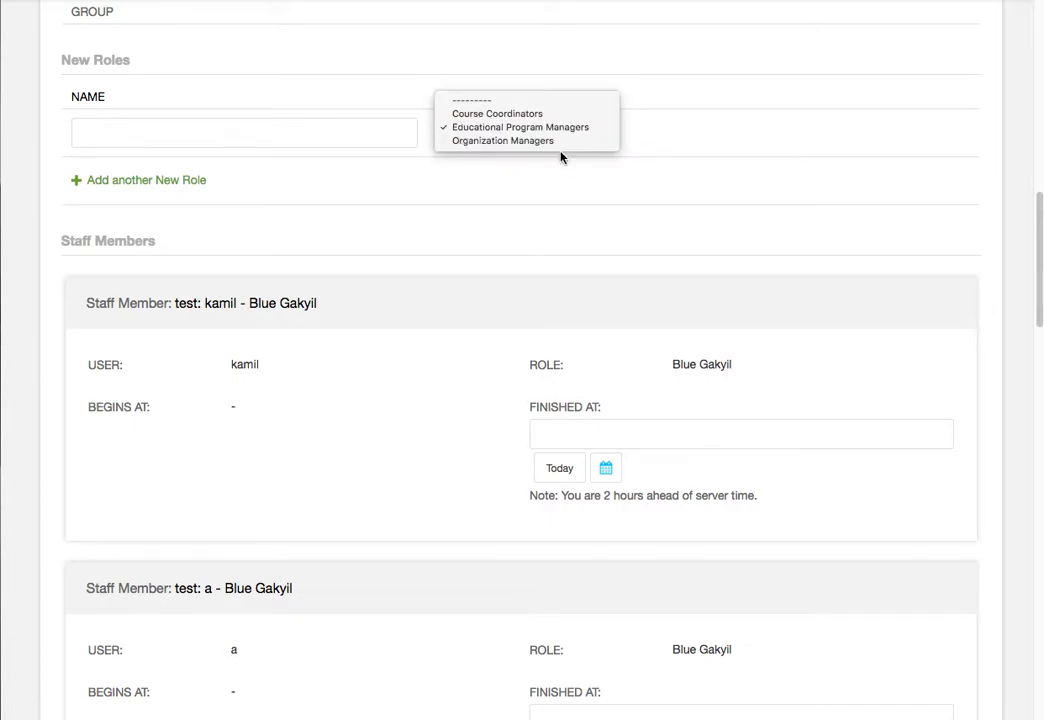
{"action": "left_click", "coordinate": [683, 158]}
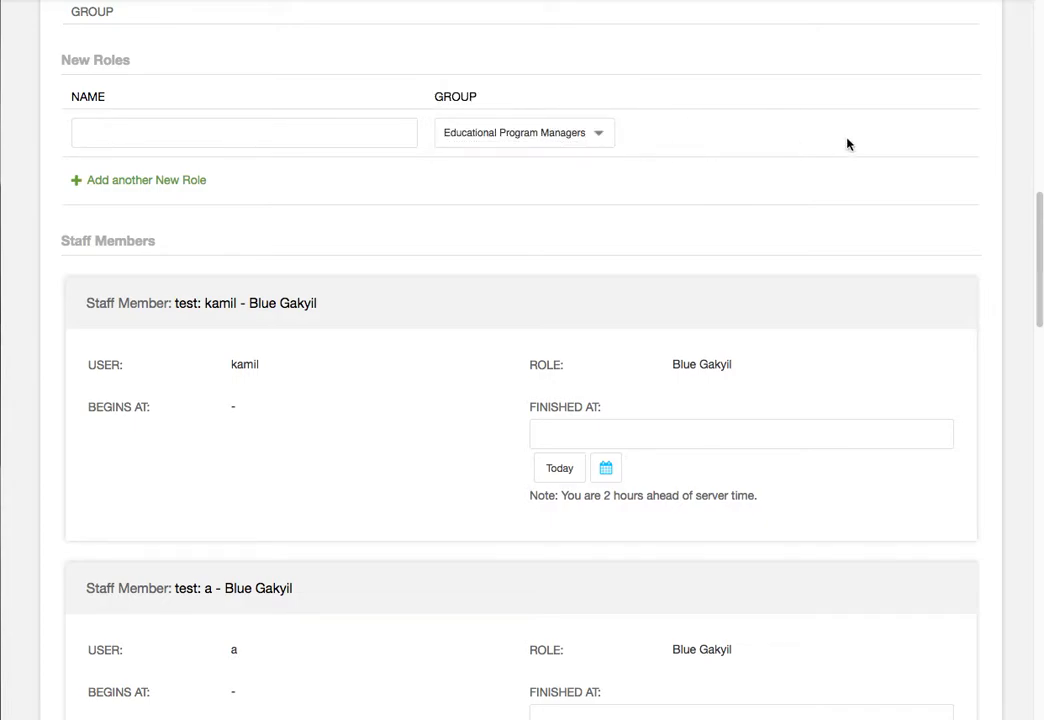
- Examine the institution's existing staff members, including their roles and start and finish dates
{"action": "scroll", "coordinate": [788, 164], "scroll_direction": "down", "scroll_amount": 2}
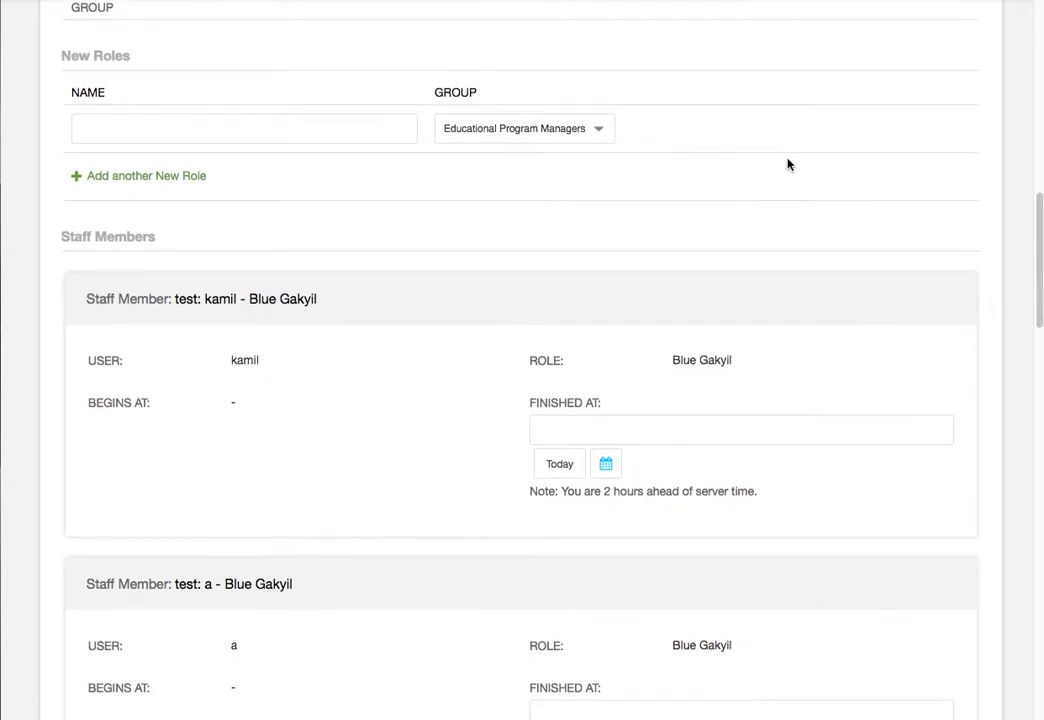
{"action": "scroll", "coordinate": [788, 164], "scroll_direction": "down", "scroll_amount": 10}
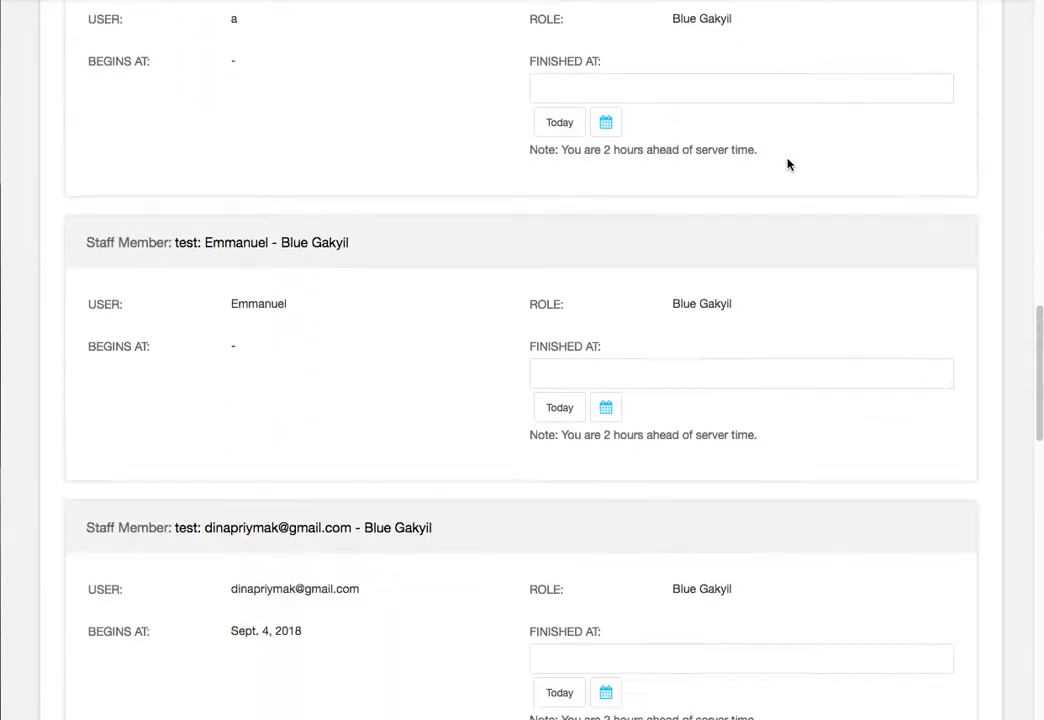
{"action": "scroll", "coordinate": [788, 164], "scroll_direction": "up", "scroll_amount": 10}
{"action": "scroll", "coordinate": [788, 164], "scroll_direction": "up", "scroll_amount": 2}
{"action": "scroll", "coordinate": [788, 164], "scroll_direction": "down", "scroll_amount": 3}
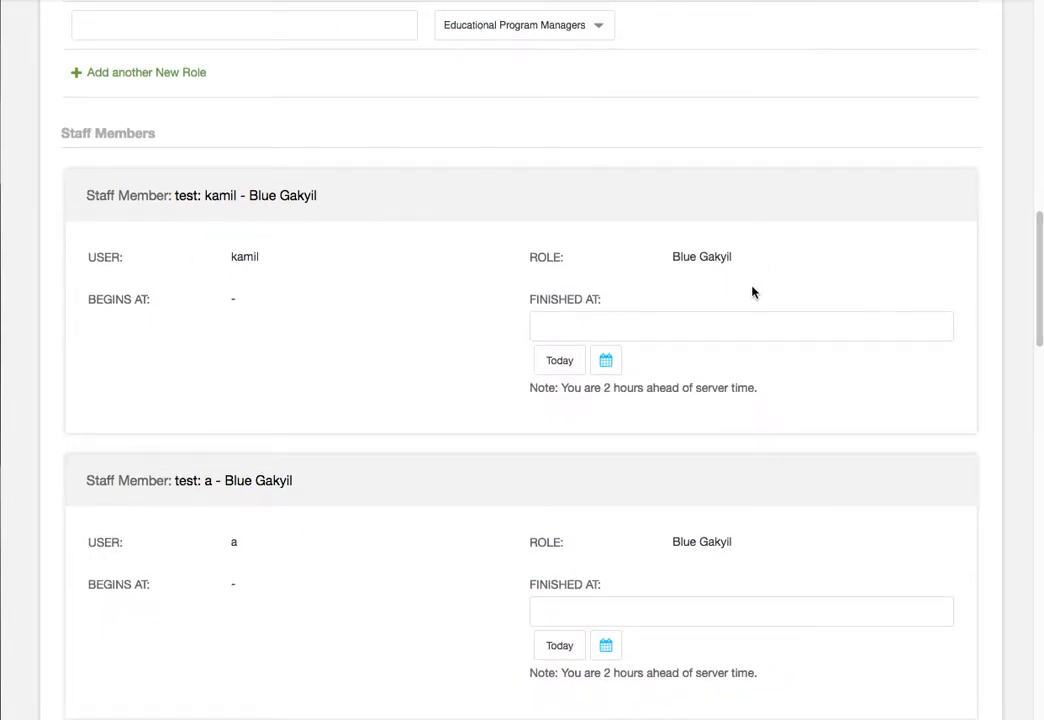
{"action": "scroll", "coordinate": [820, 319], "scroll_direction": "down", "scroll_amount": 15}
{"action": "scroll", "coordinate": [821, 320], "scroll_direction": "down", "scroll_amount": 9}
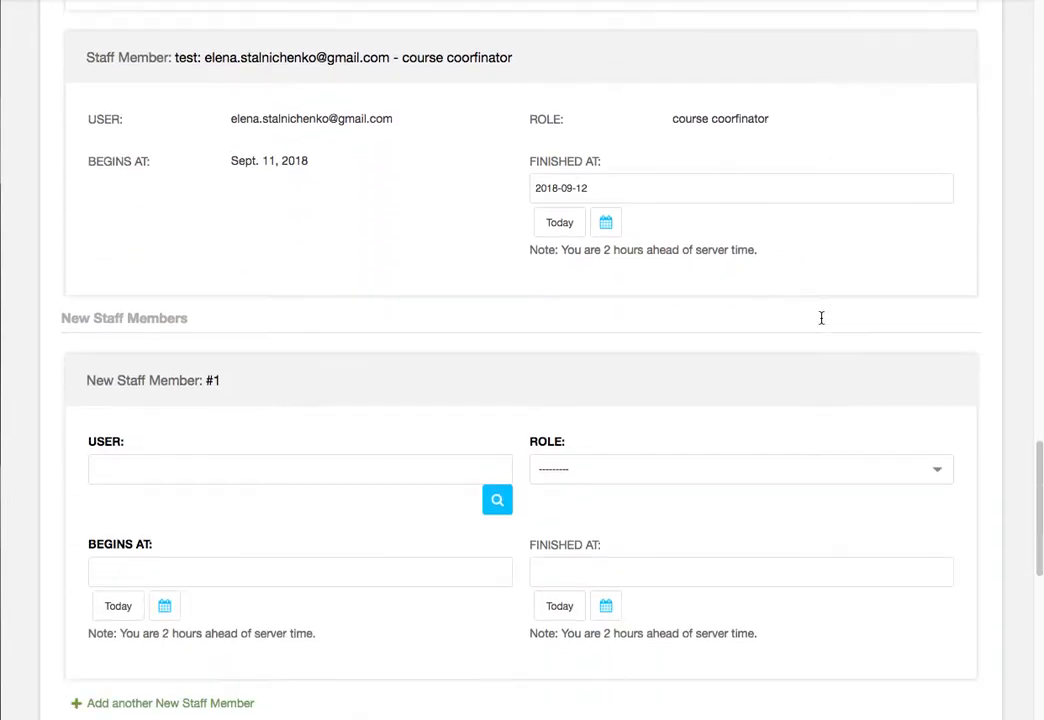
{"action": "scroll", "coordinate": [821, 320], "scroll_direction": "up", "scroll_amount": 6}
{"action": "scroll", "coordinate": [822, 322], "scroll_direction": "up", "scroll_amount": 13}
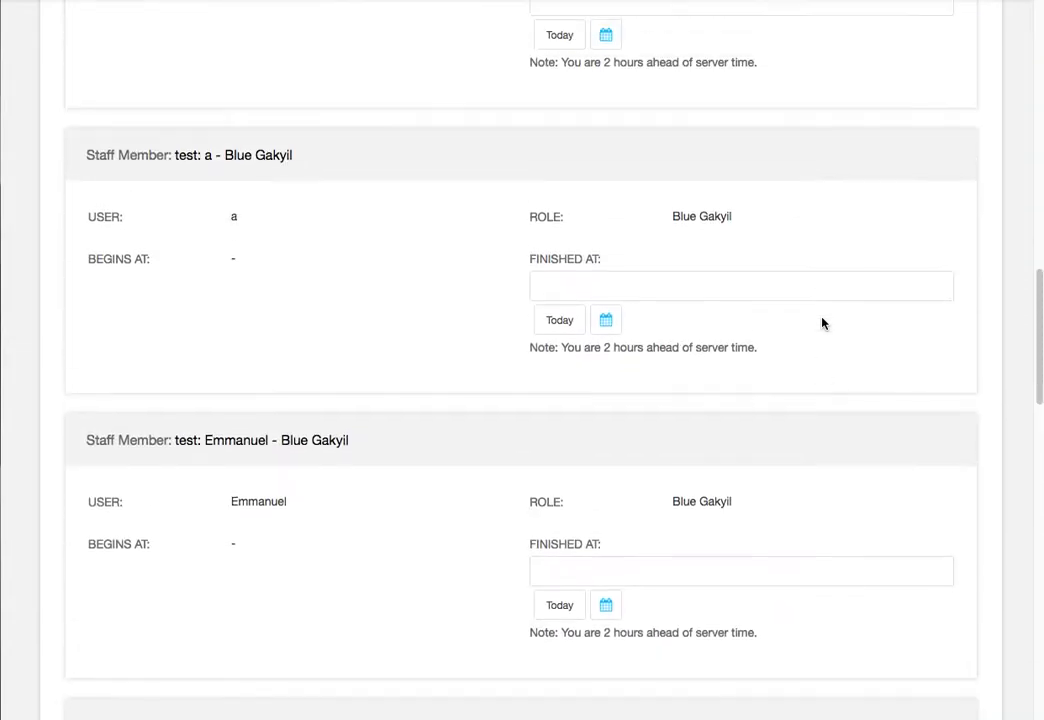
{"action": "scroll", "coordinate": [822, 322], "scroll_direction": "down", "scroll_amount": 3}
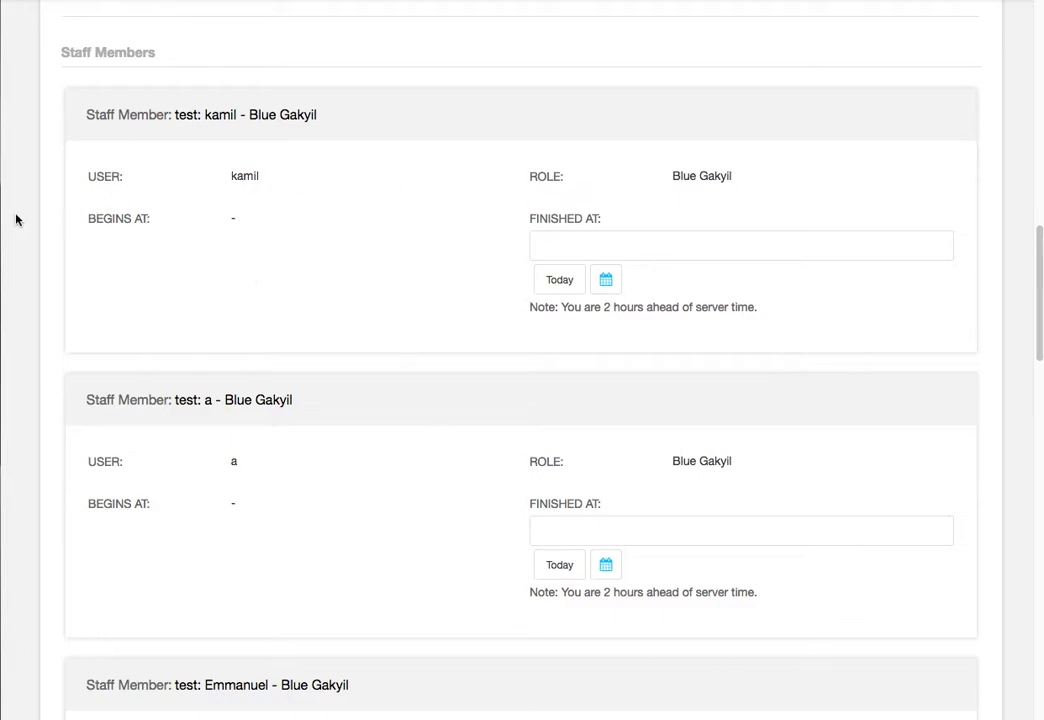
- Set the first staff member's finish date to 2018-10-11
{"action": "left_click", "coordinate": [655, 243]}
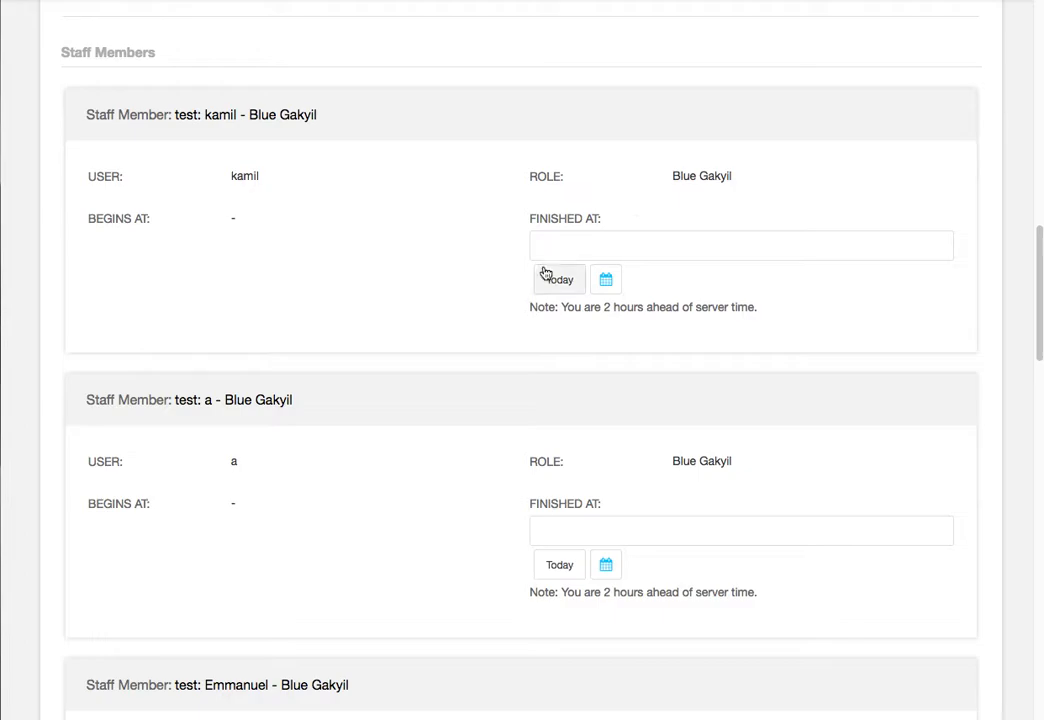
{"action": "left_click", "coordinate": [607, 283]}
{"action": "left_click", "coordinate": [735, 314]}
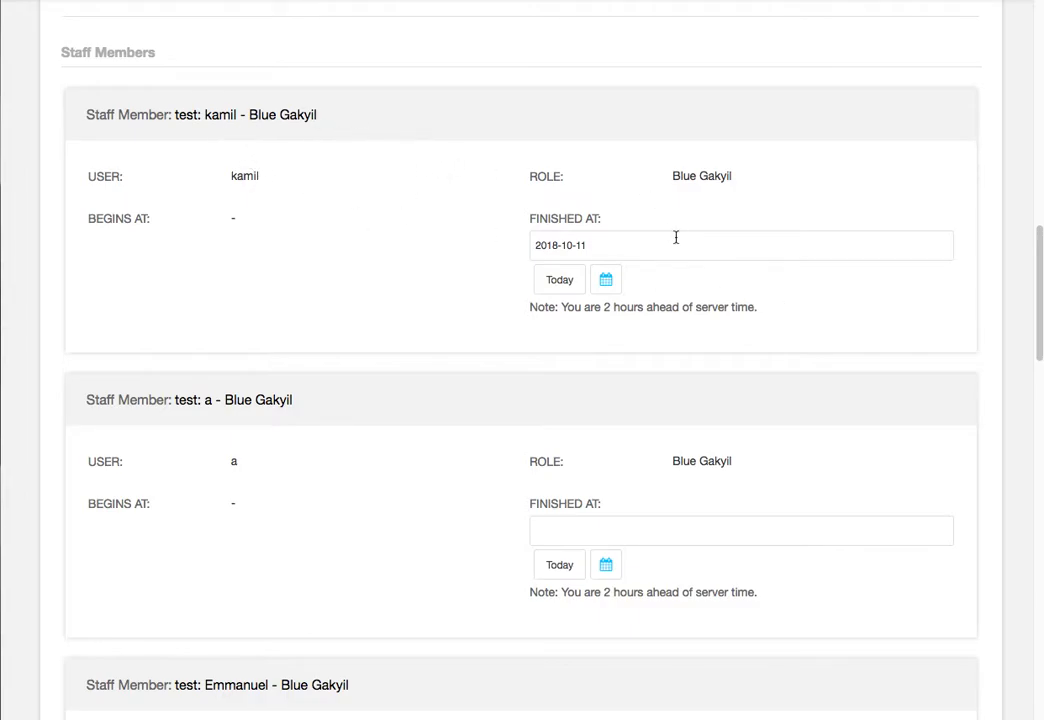
- Pick the first named coordinator in the selection list as the new staff member's user and set the role to Blue Gakyil
{"action": "scroll", "coordinate": [727, 290], "scroll_direction": "down", "scroll_amount": 2}
{"action": "scroll", "coordinate": [727, 290], "scroll_direction": "up", "scroll_amount": 2}
{"action": "scroll", "coordinate": [727, 290], "scroll_direction": "down", "scroll_amount": 3}
{"action": "scroll", "coordinate": [727, 290], "scroll_direction": "down", "scroll_amount": 1}
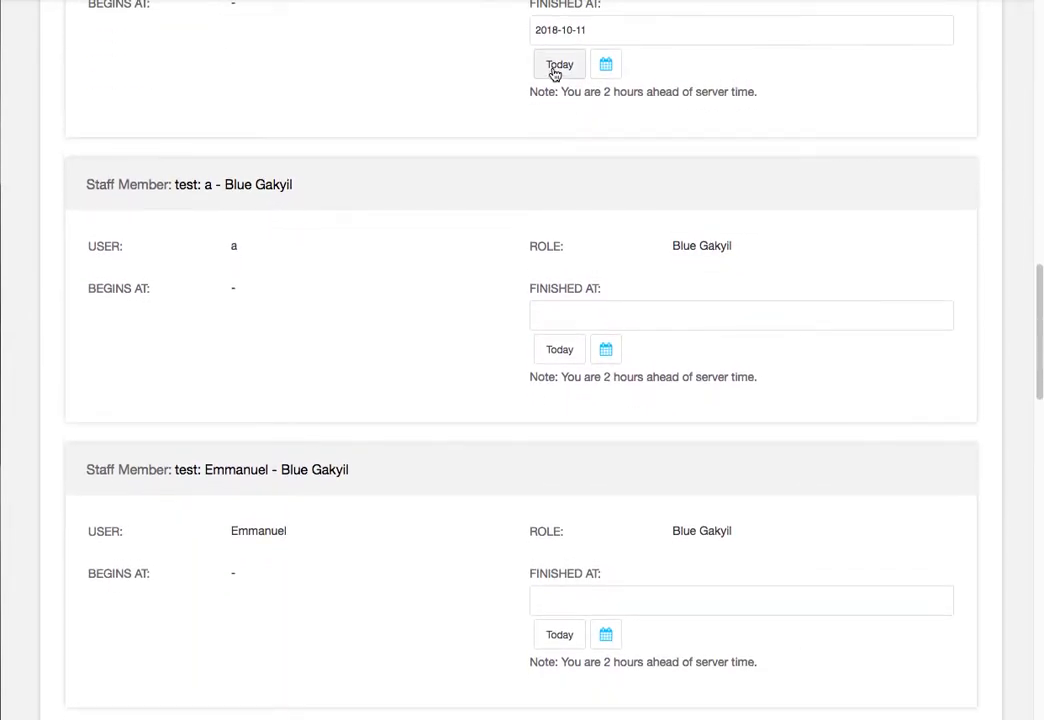
{"action": "scroll", "coordinate": [776, 263], "scroll_direction": "down", "scroll_amount": 6}
{"action": "scroll", "coordinate": [775, 265], "scroll_direction": "down", "scroll_amount": 6}
{"action": "scroll", "coordinate": [774, 263], "scroll_direction": "up", "scroll_amount": 4}
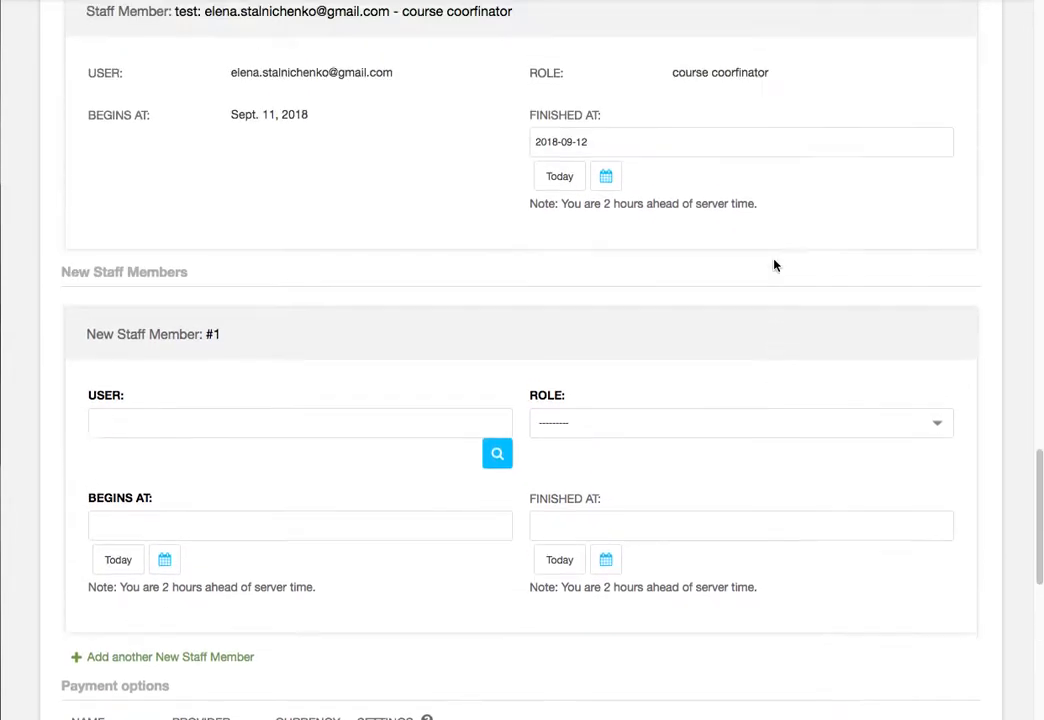
{"action": "scroll", "coordinate": [550, 294], "scroll_direction": "down", "scroll_amount": 5}
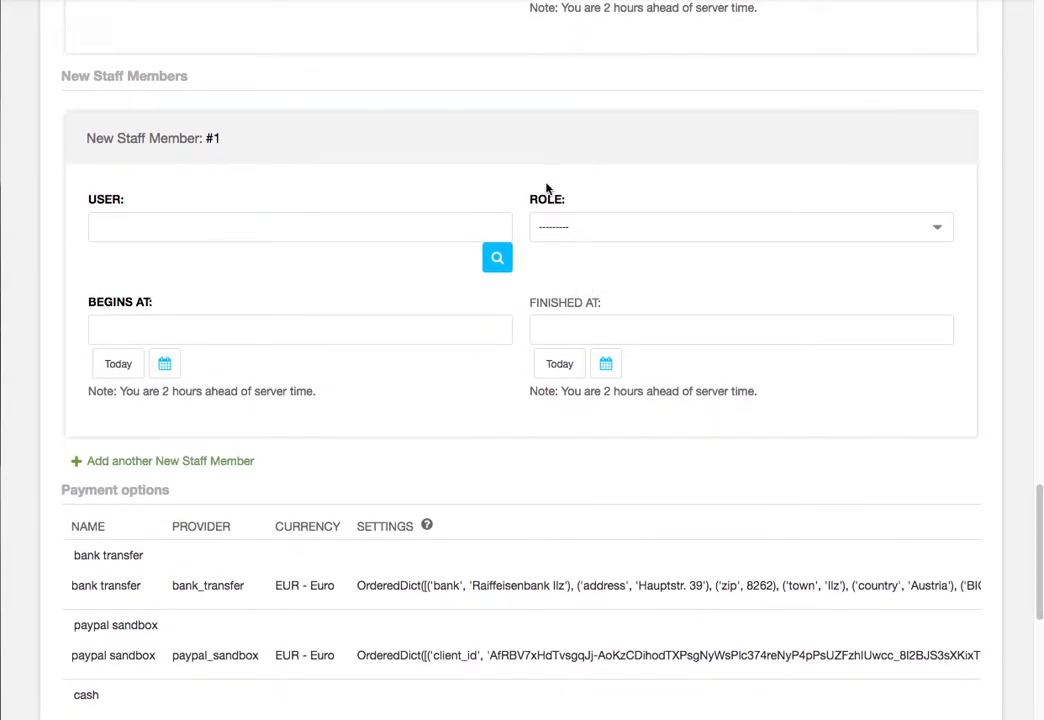
{"action": "left_click", "coordinate": [497, 257]}
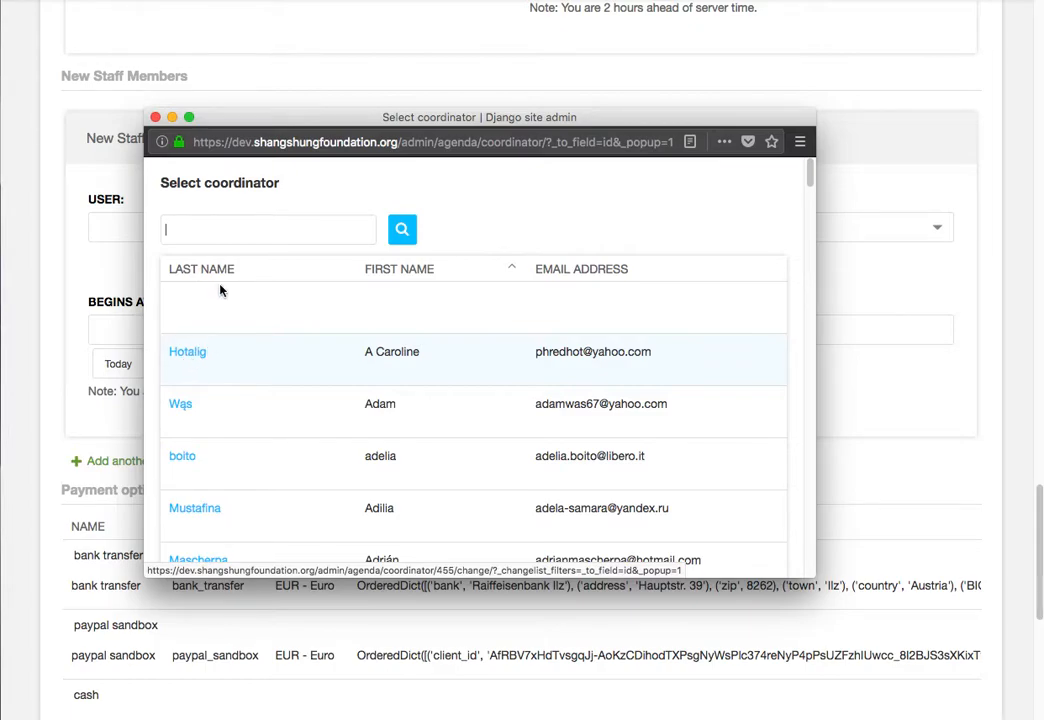
{"action": "left_click", "coordinate": [191, 353]}
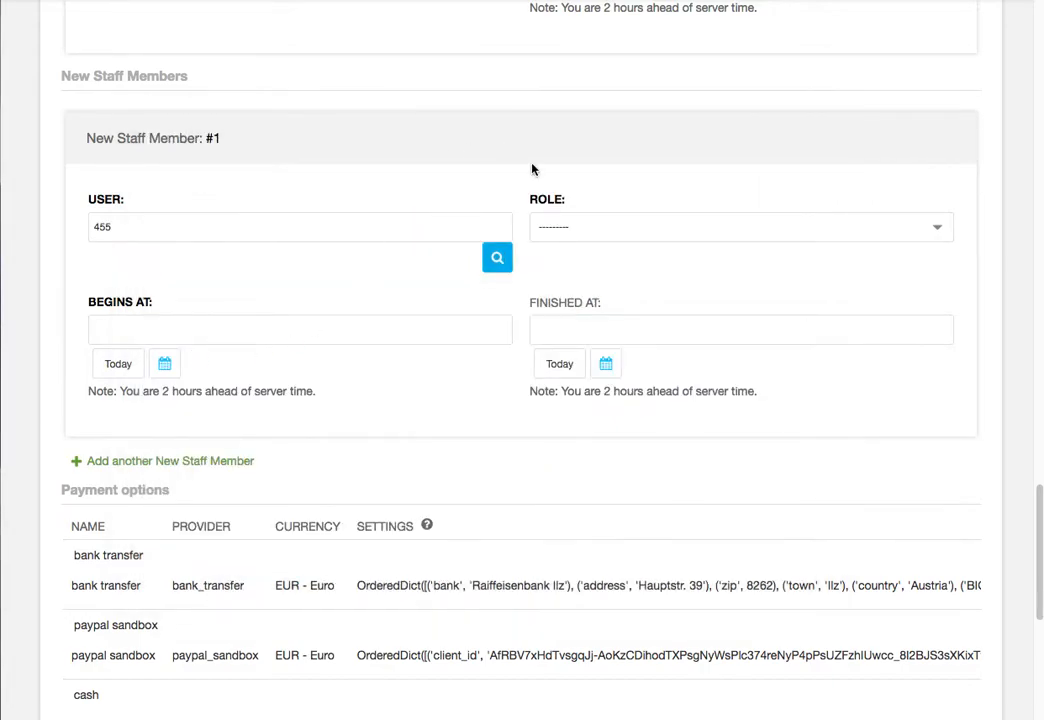
{"action": "left_click", "coordinate": [599, 227]}
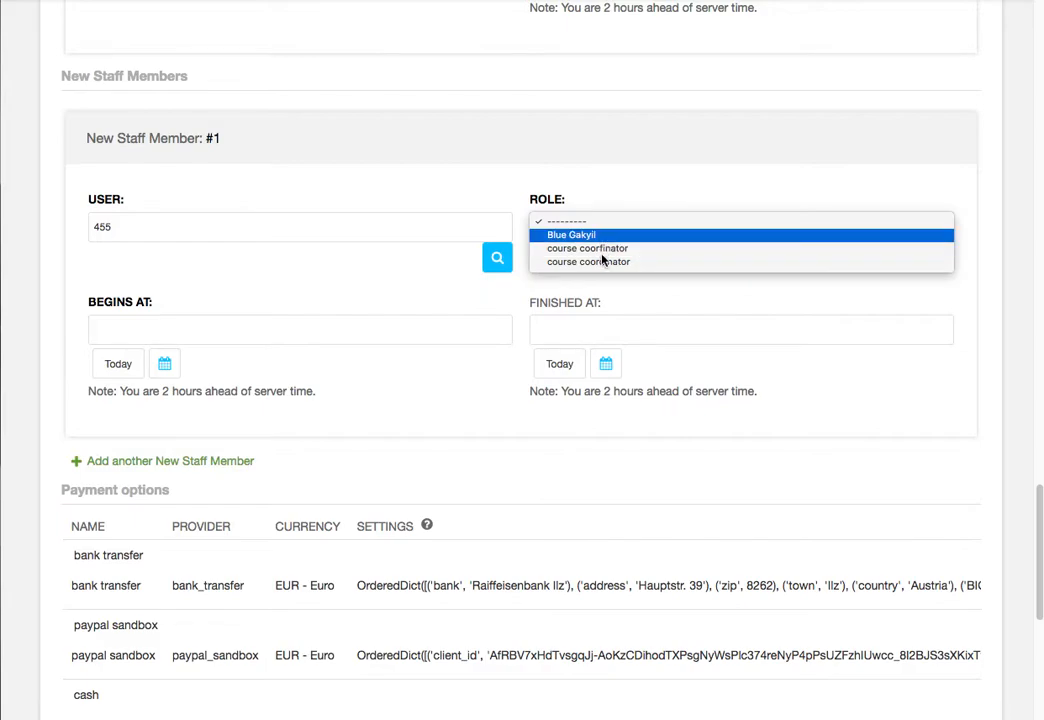
{"action": "left_click", "coordinate": [571, 234]}
- Set the new staff member's start date to today, 2018-10-18, and finish date to 2018-10-12
{"action": "left_click", "coordinate": [112, 365]}
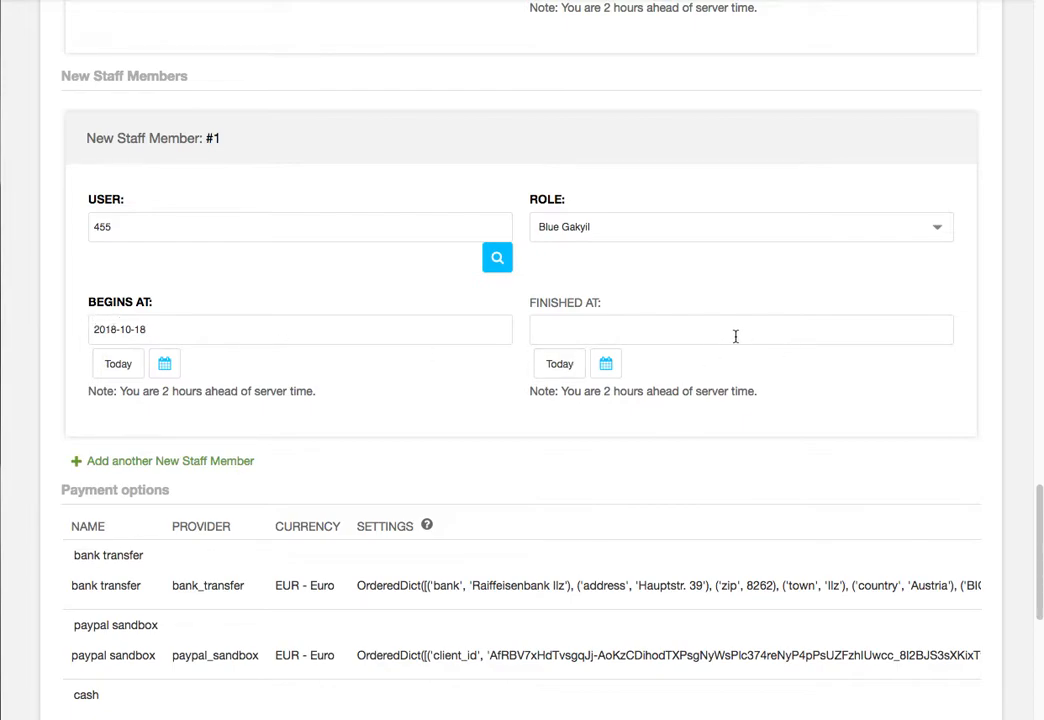
{"action": "left_click", "coordinate": [606, 368]}
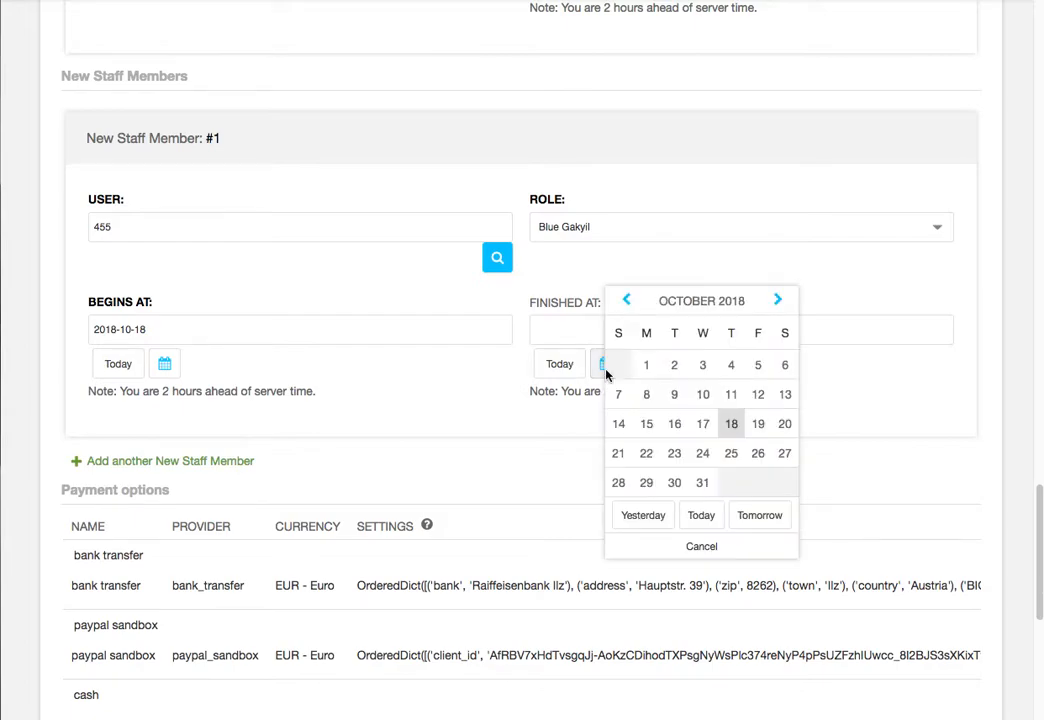
{"action": "left_click", "coordinate": [755, 396]}
- Review the new staff member entry and examine the names, providers, currencies and settings of the existing payment options
{"action": "scroll", "coordinate": [660, 250], "scroll_direction": "down", "scroll_amount": 4}
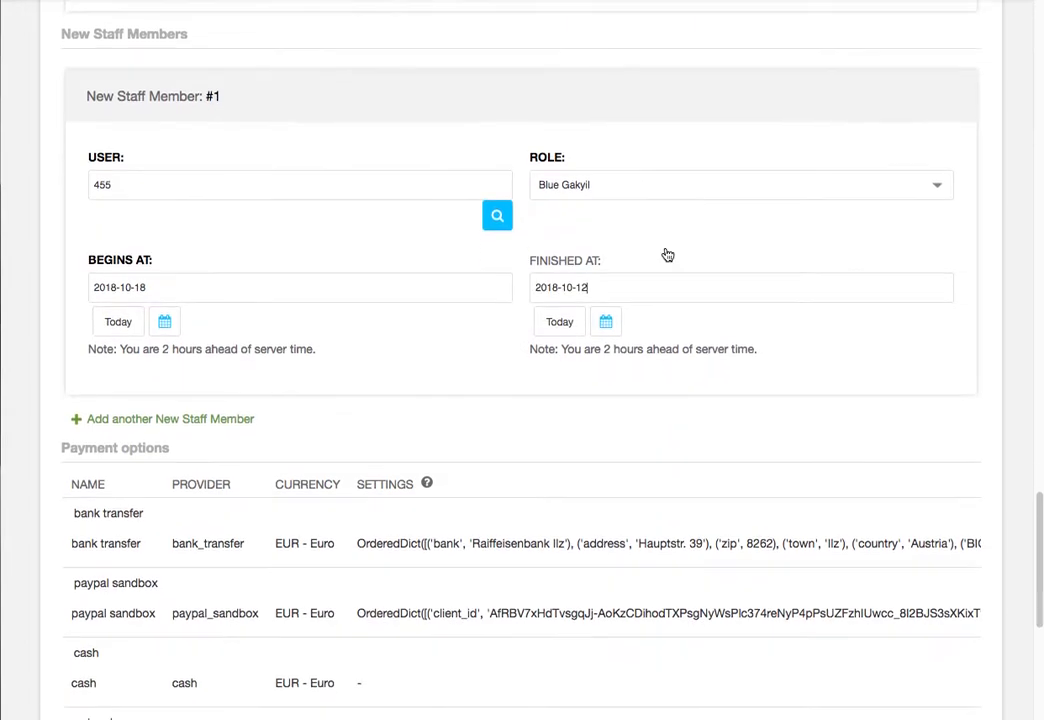
{"action": "scroll", "coordinate": [666, 252], "scroll_direction": "up", "scroll_amount": 3}
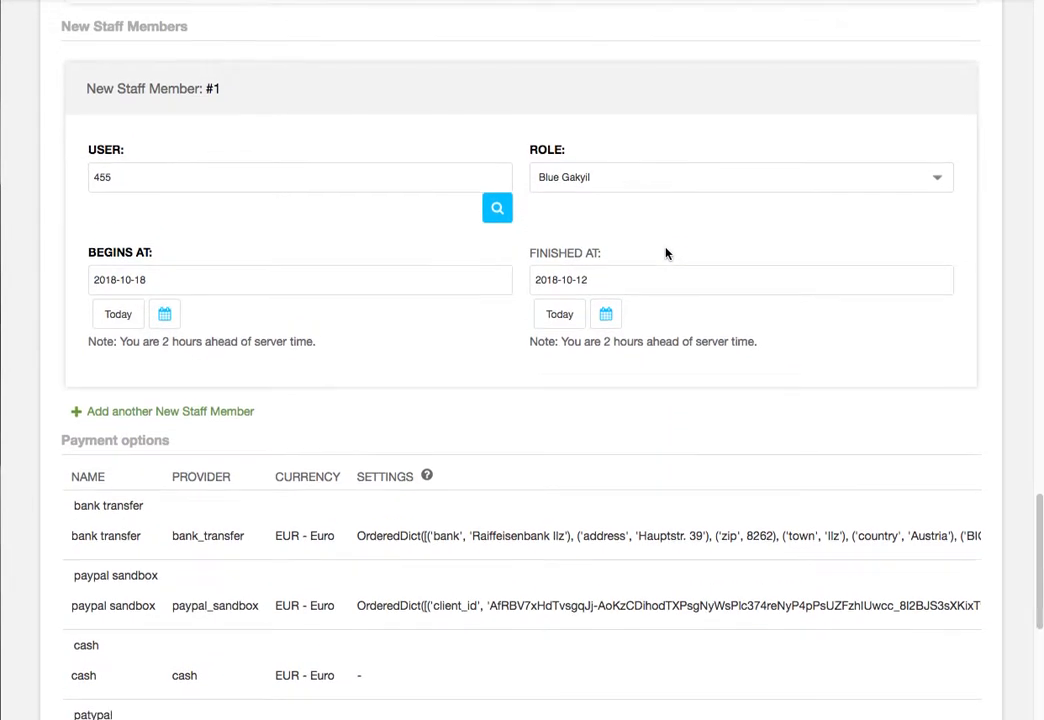
{"action": "scroll", "coordinate": [666, 253], "scroll_direction": "up", "scroll_amount": 4}
{"action": "scroll", "coordinate": [666, 253], "scroll_direction": "down", "scroll_amount": 2}
{"action": "scroll", "coordinate": [666, 253], "scroll_direction": "down", "scroll_amount": 5}
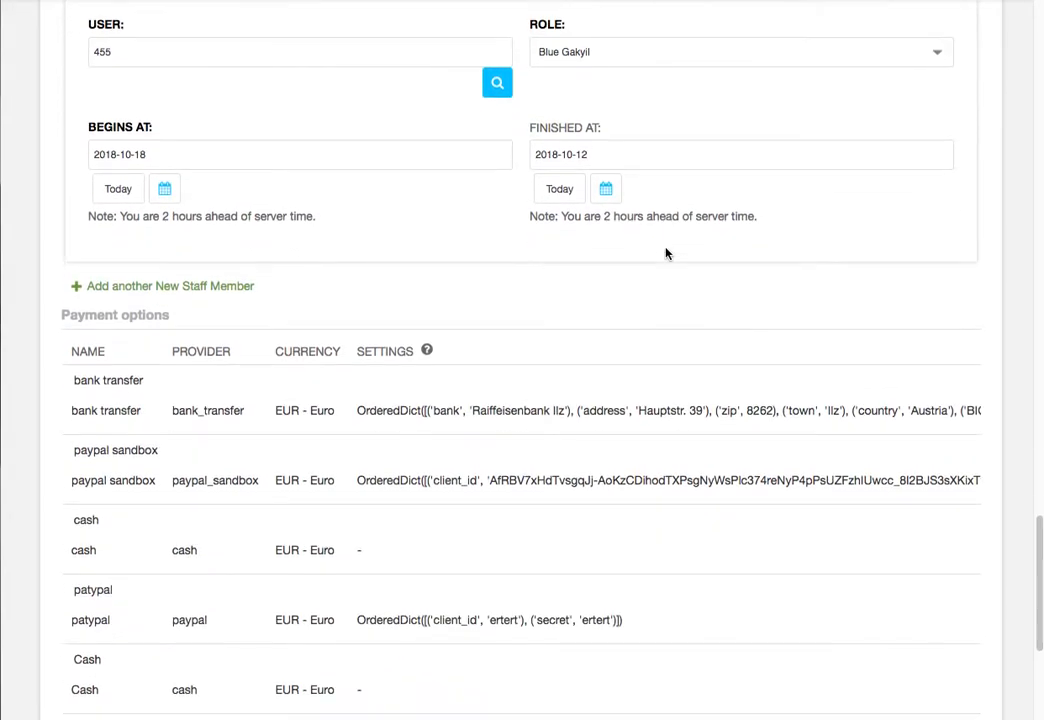
{"action": "scroll", "coordinate": [666, 252], "scroll_direction": "up", "scroll_amount": 5}
{"action": "scroll", "coordinate": [625, 298], "scroll_direction": "down", "scroll_amount": 4}
{"action": "scroll", "coordinate": [620, 325], "scroll_direction": "down", "scroll_amount": 3}
{"action": "scroll", "coordinate": [622, 324], "scroll_direction": "up", "scroll_amount": 1}
{"action": "scroll", "coordinate": [620, 325], "scroll_direction": "down", "scroll_amount": 1}
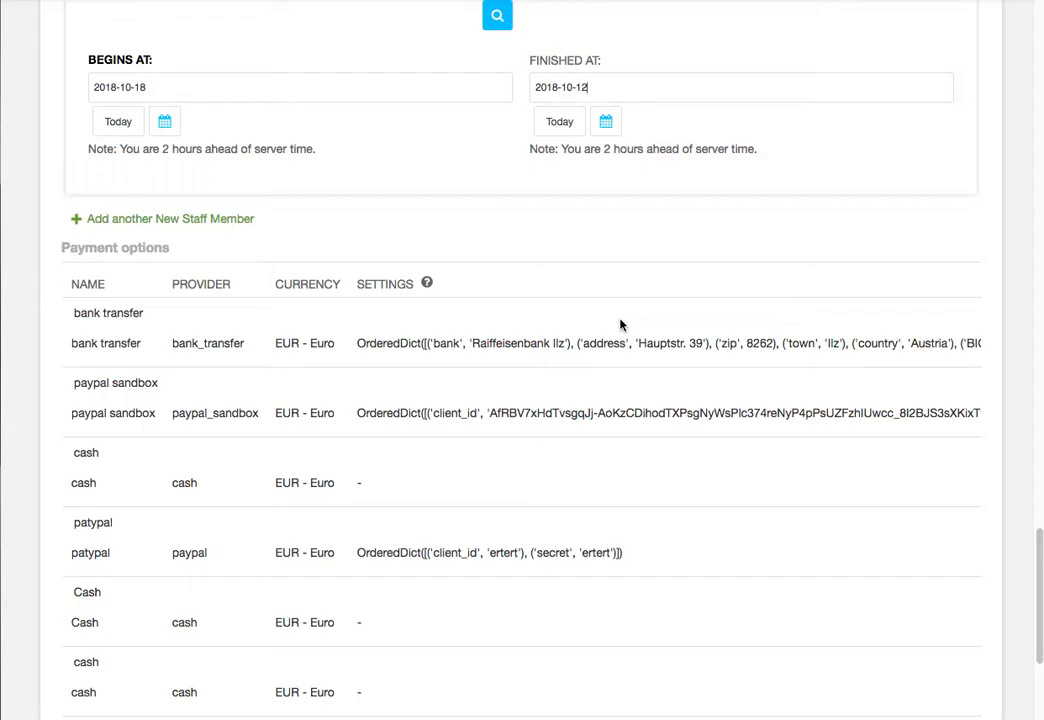
{"action": "scroll", "coordinate": [620, 325], "scroll_direction": "down", "scroll_amount": 3}
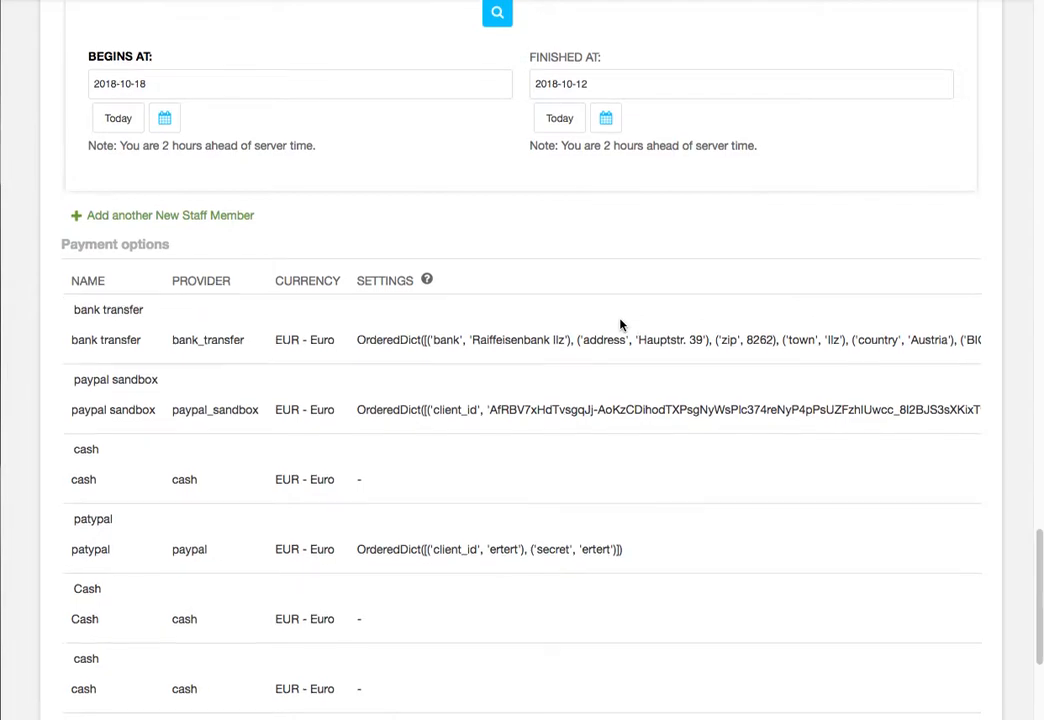
{"action": "scroll", "coordinate": [620, 320], "scroll_direction": "up", "scroll_amount": 3}
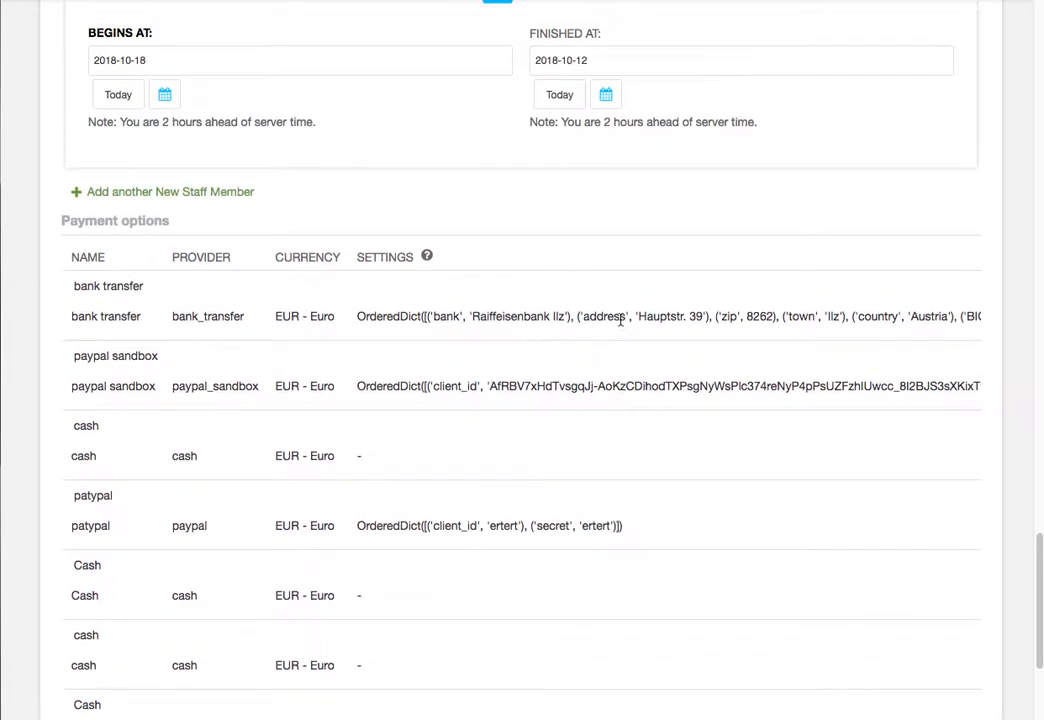
{"action": "scroll", "coordinate": [401, 350], "scroll_direction": "down", "scroll_amount": 10}
{"action": "scroll", "coordinate": [401, 348], "scroll_direction": "up", "scroll_amount": 5}
{"action": "scroll", "coordinate": [401, 348], "scroll_direction": "down", "scroll_amount": 5}
{"action": "scroll", "coordinate": [401, 347], "scroll_direction": "up", "scroll_amount": 8}
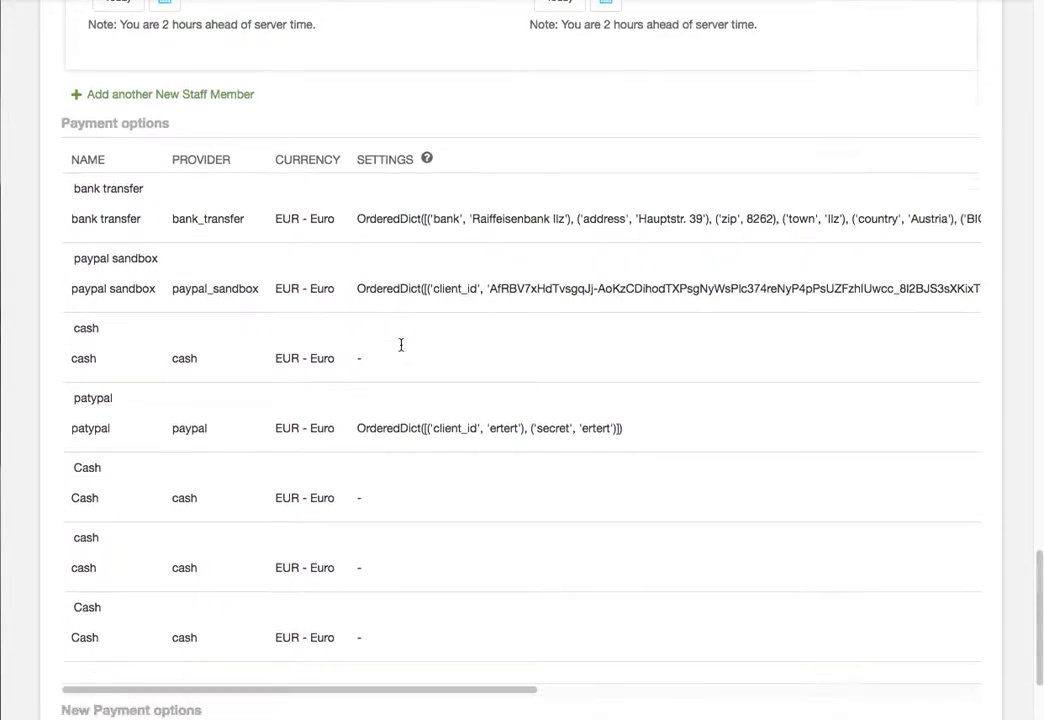
- Name the new payment option "cash" and set its provider to cash
{"action": "scroll", "coordinate": [401, 350], "scroll_direction": "down", "scroll_amount": 9}
{"action": "left_click", "coordinate": [88, 363]}
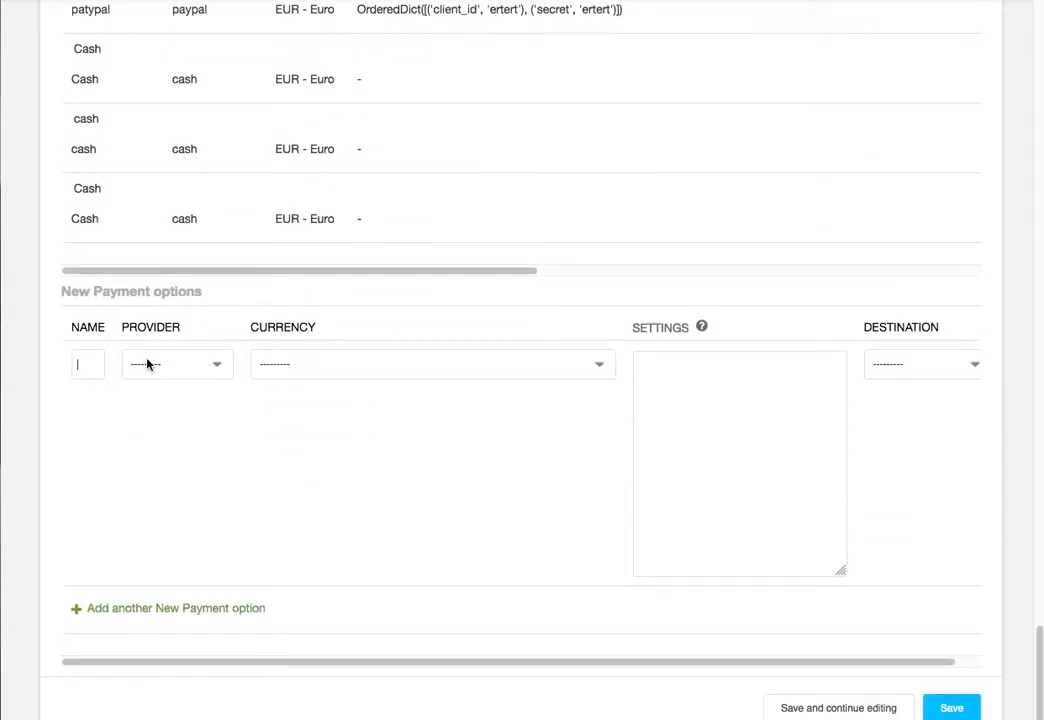
{"action": "left_click", "coordinate": [92, 364]}
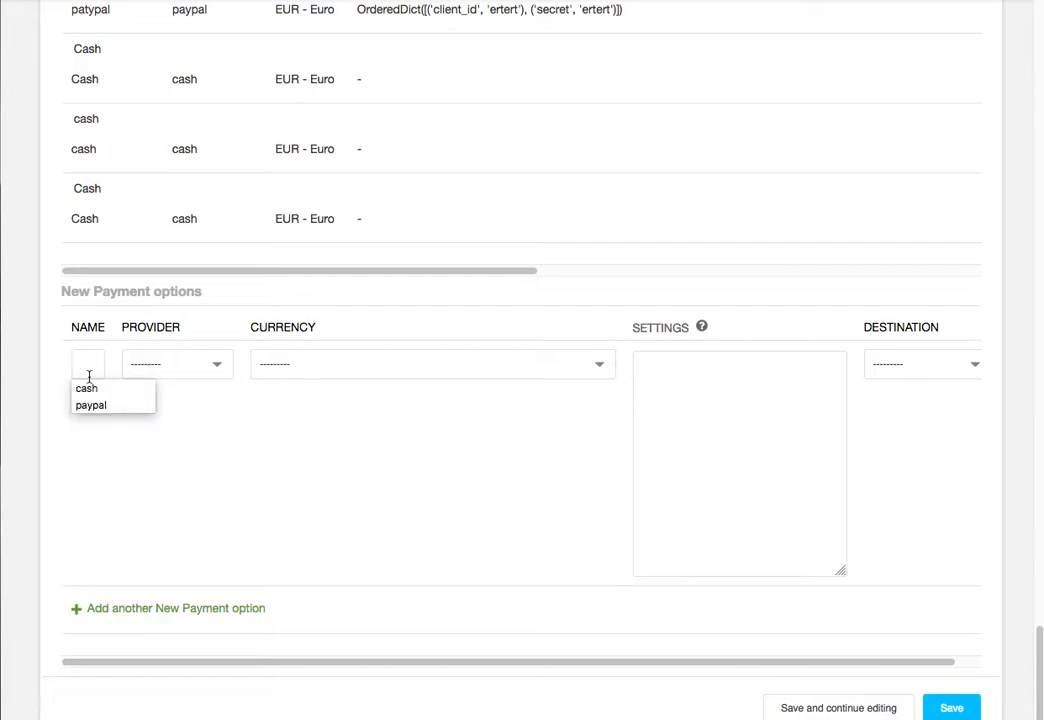
{"action": "left_click", "coordinate": [88, 388]}
{"action": "left_click", "coordinate": [160, 364]}
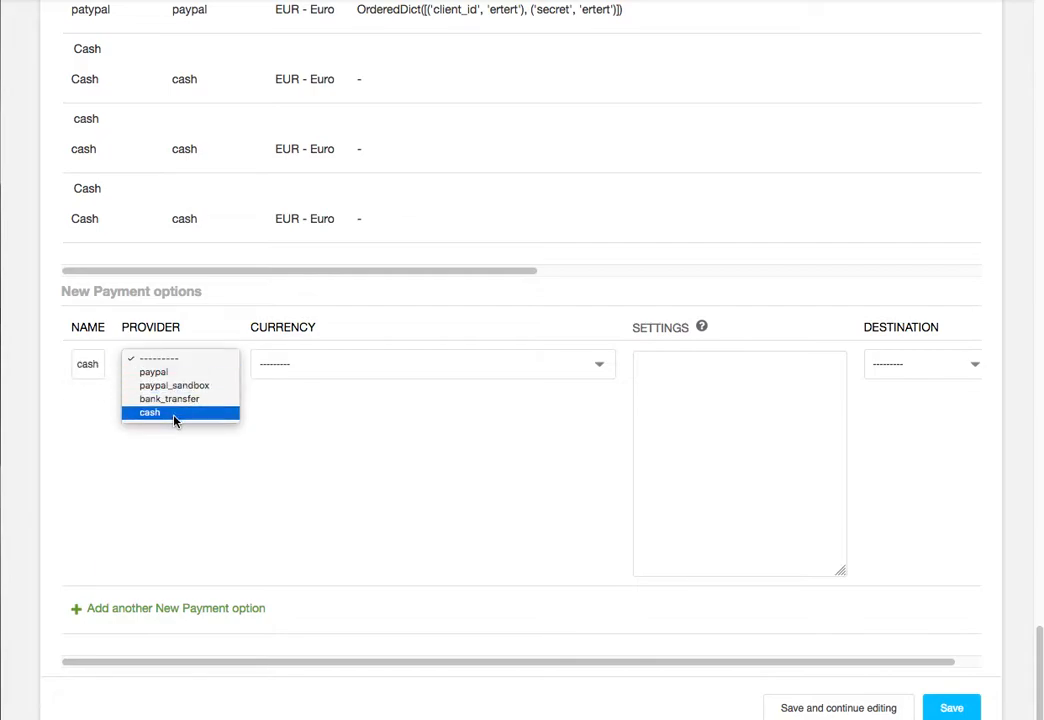
{"action": "left_click", "coordinate": [172, 413]}
- Clear the new payment option's provider and set it back to cash
{"action": "left_click", "coordinate": [194, 366]}
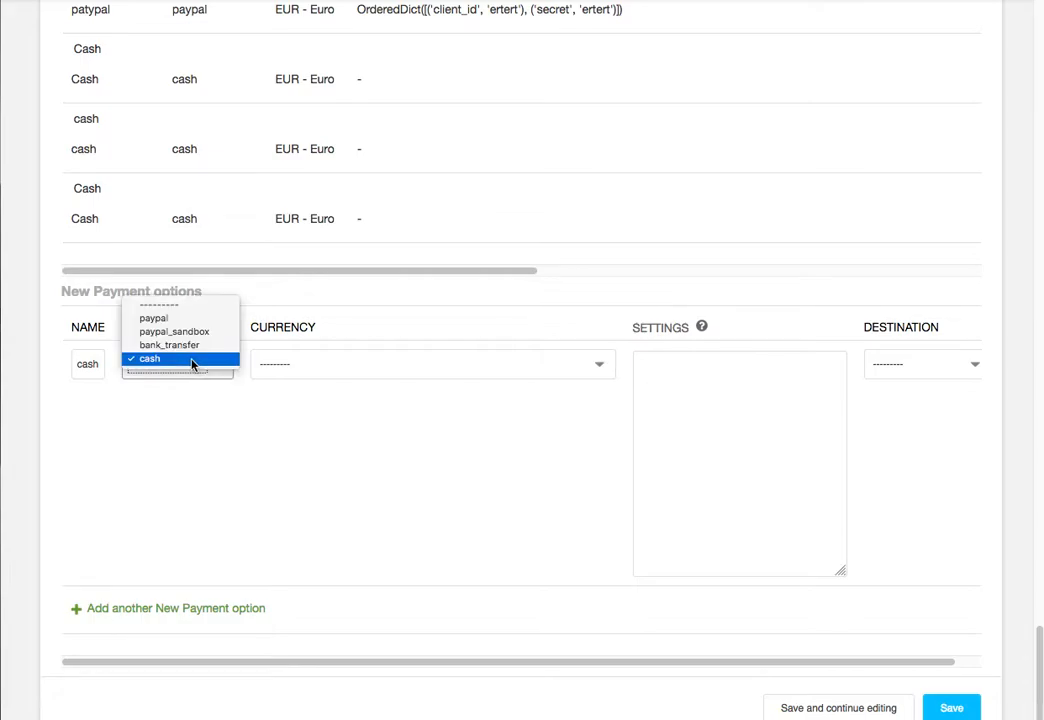
{"action": "left_click", "coordinate": [199, 305]}
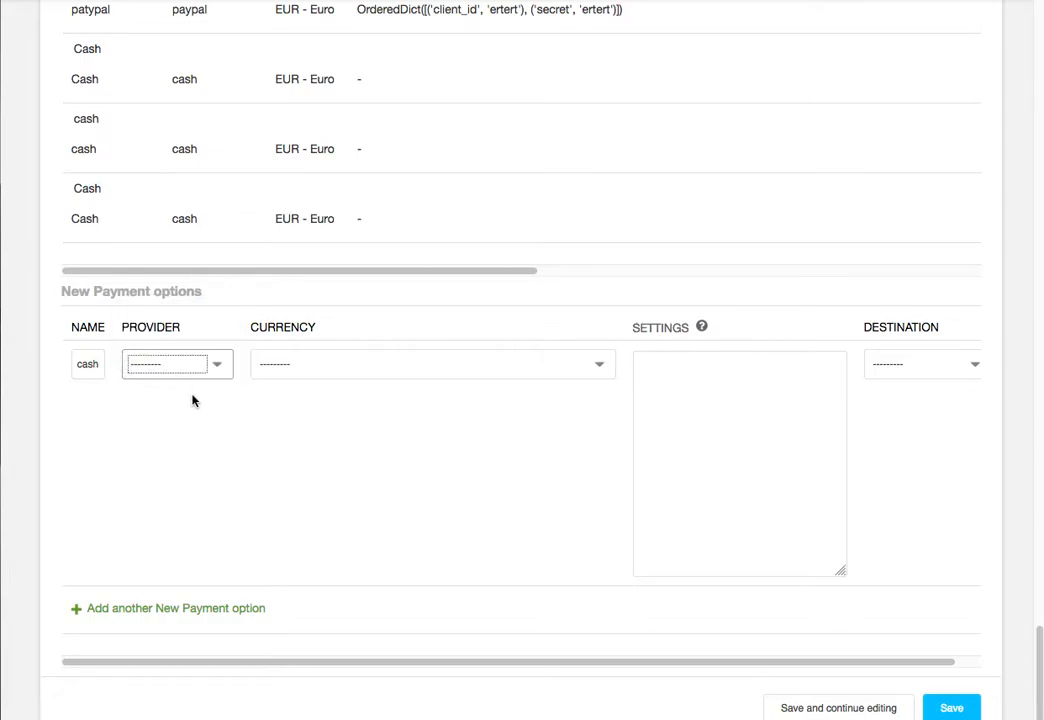
{"action": "left_click", "coordinate": [189, 365]}
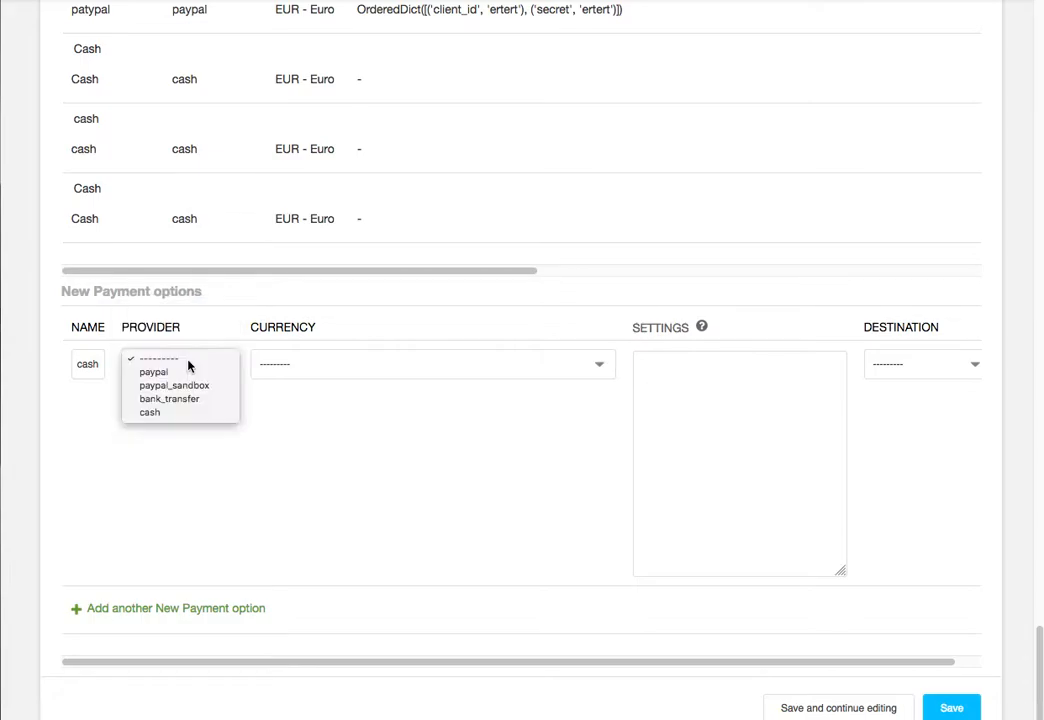
{"action": "left_click", "coordinate": [200, 421]}
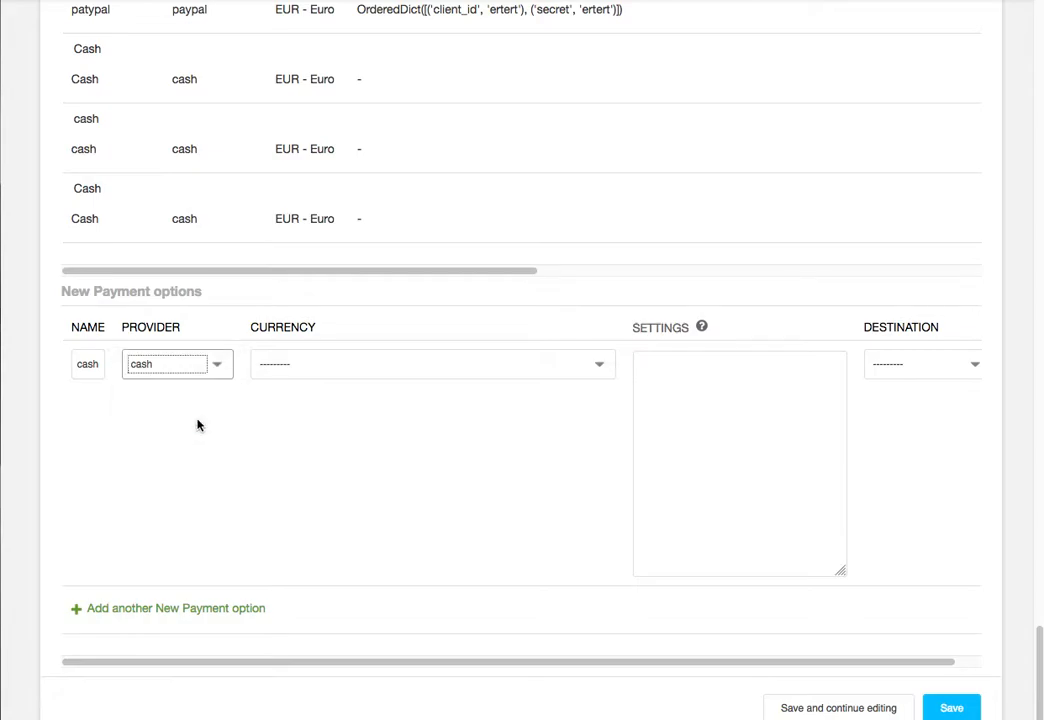
- Set the new payment option's currency to EUR - Euro
{"action": "left_click", "coordinate": [230, 367]}
{"action": "left_click", "coordinate": [240, 368]}
{"action": "left_click", "coordinate": [296, 368]}
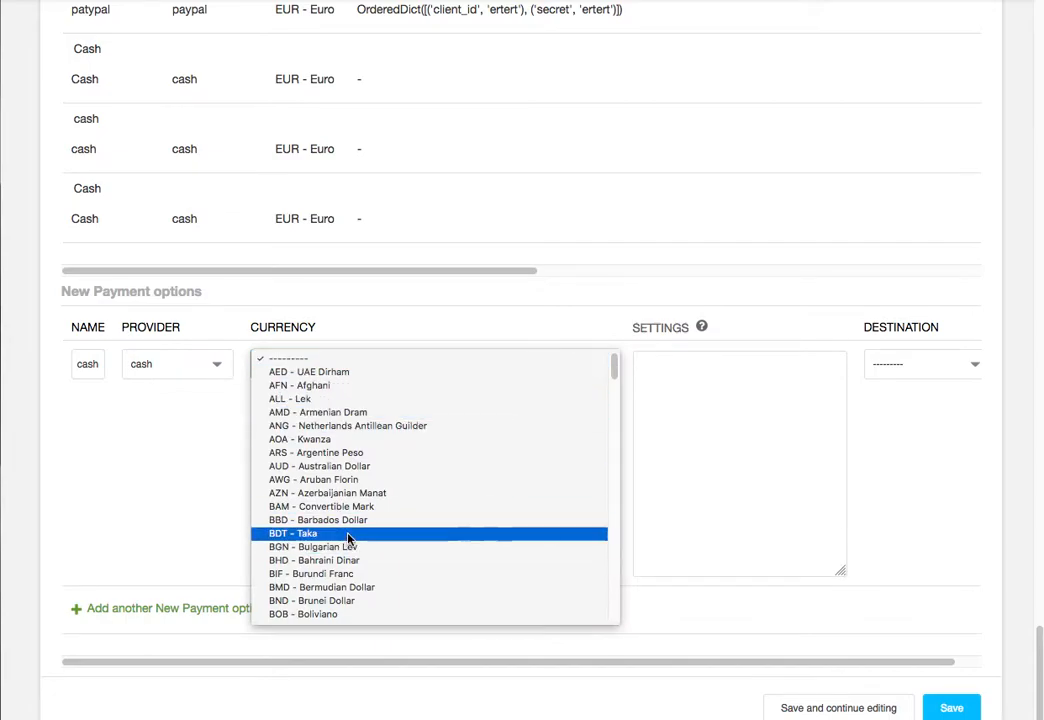
{"action": "left_click", "coordinate": [365, 356]}
{"action": "left_click", "coordinate": [369, 369]}
{"action": "left_click", "coordinate": [369, 370]}
{"action": "type", "text": "eu"}
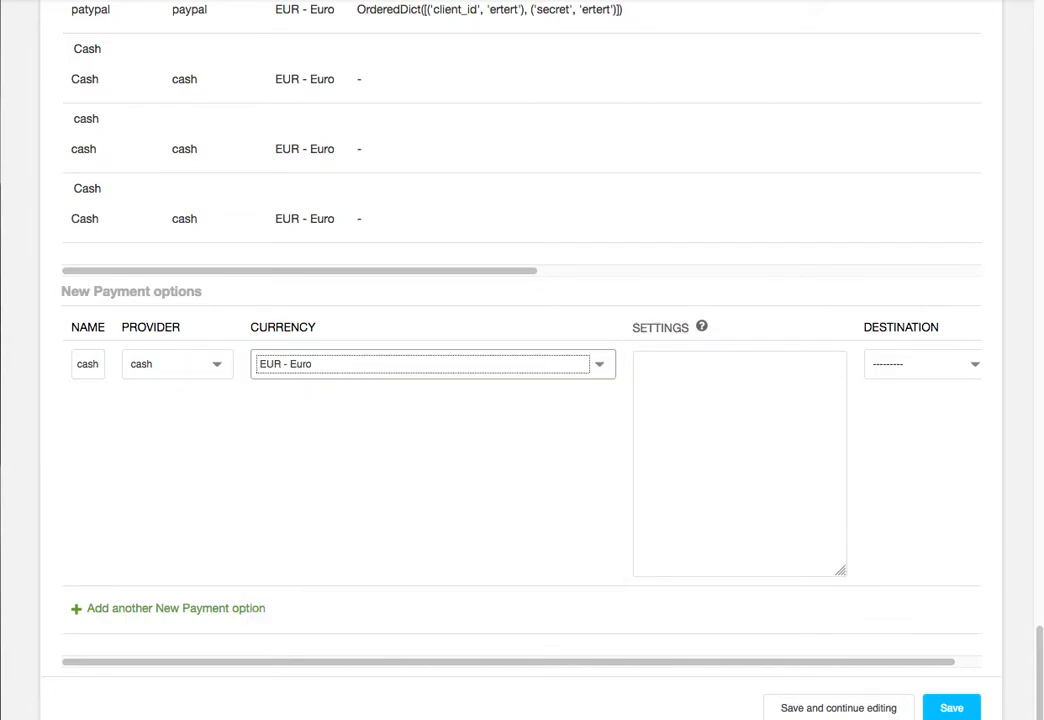
- Place the cursor in the new payment option's settings field and look through its destination choices
{"action": "left_click", "coordinate": [727, 377]}
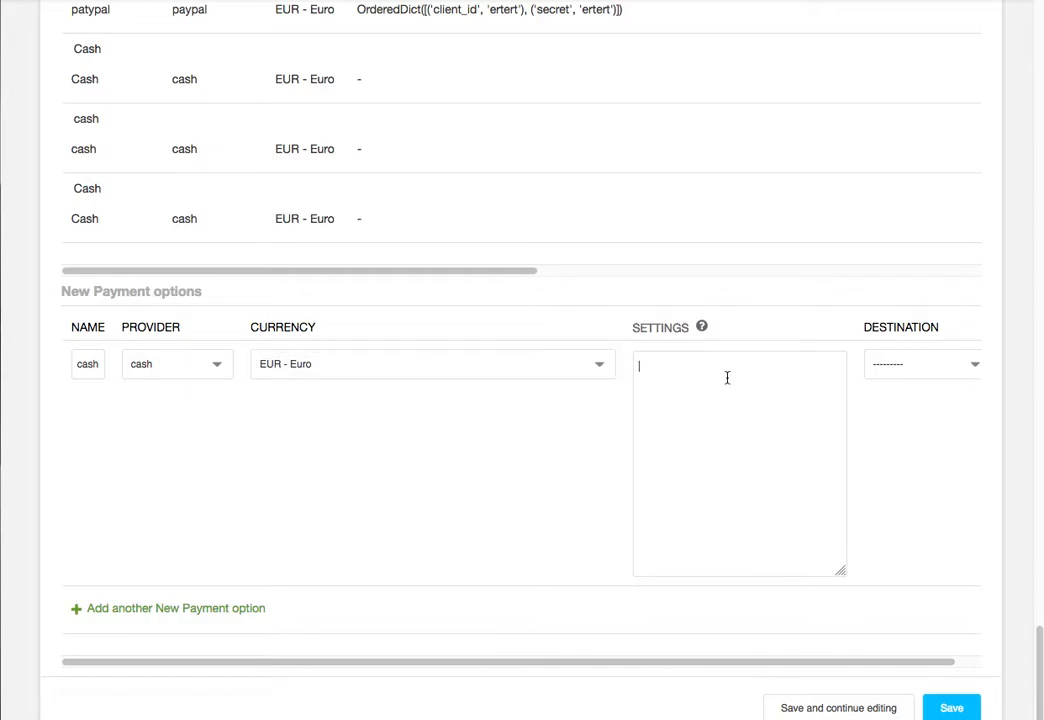
{"action": "left_click", "coordinate": [924, 366]}
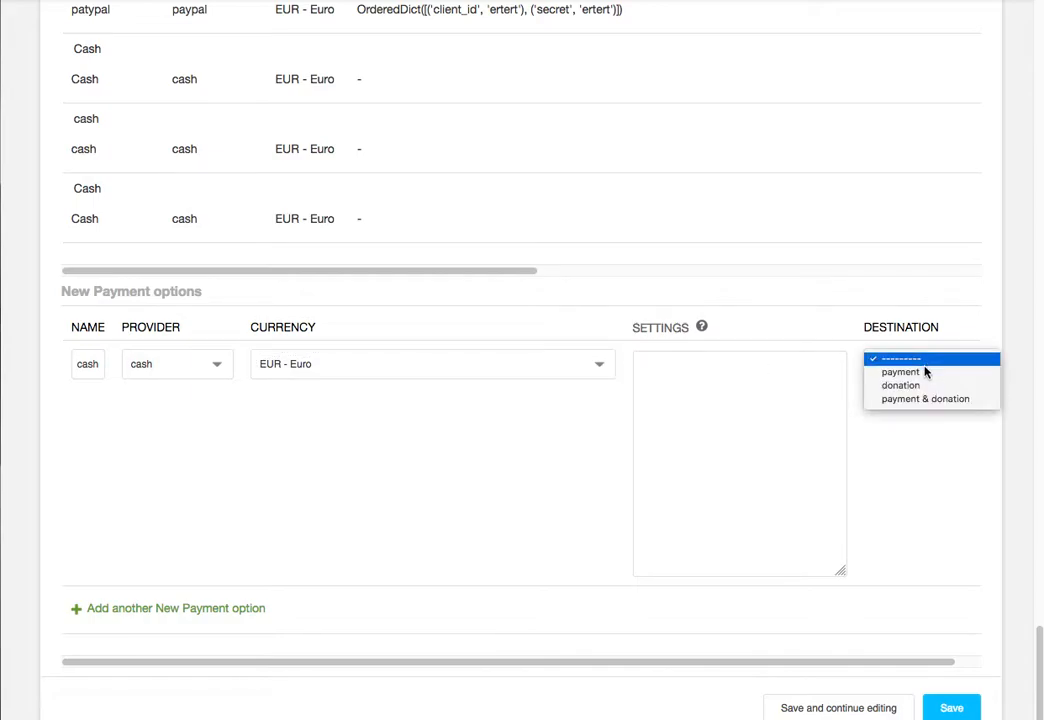
{"action": "left_click", "coordinate": [966, 399]}
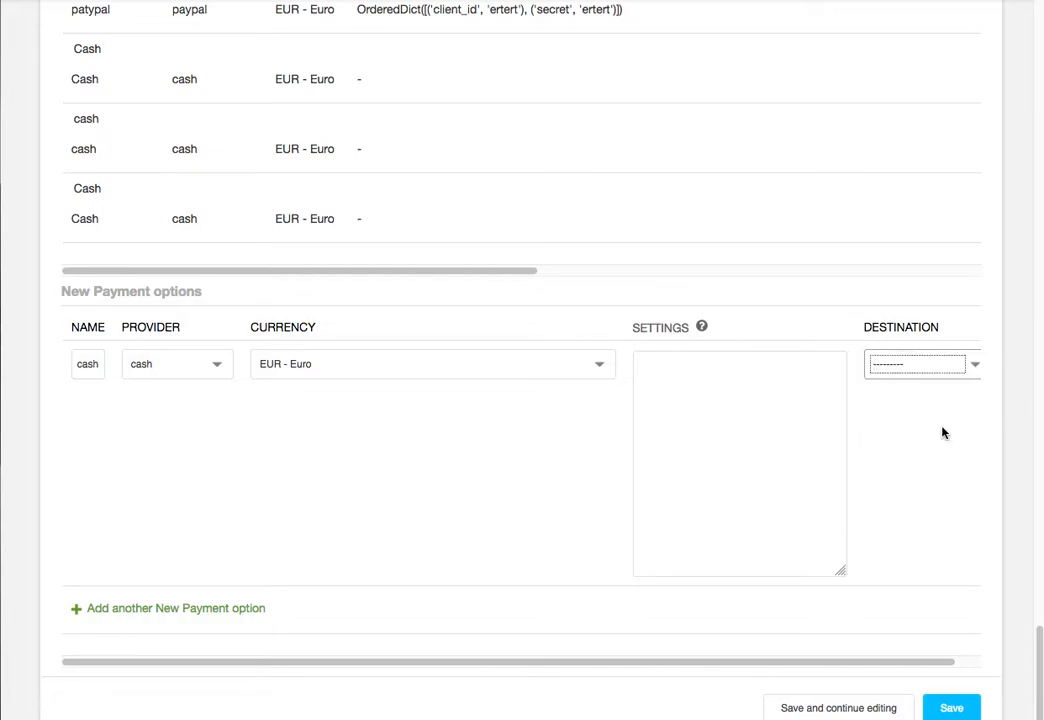
- Add another new payment option with the provider bank_transfer and the name "bank transfewr"
{"action": "left_click", "coordinate": [158, 608]}
{"action": "scroll", "coordinate": [163, 409], "scroll_direction": "down", "scroll_amount": 3}
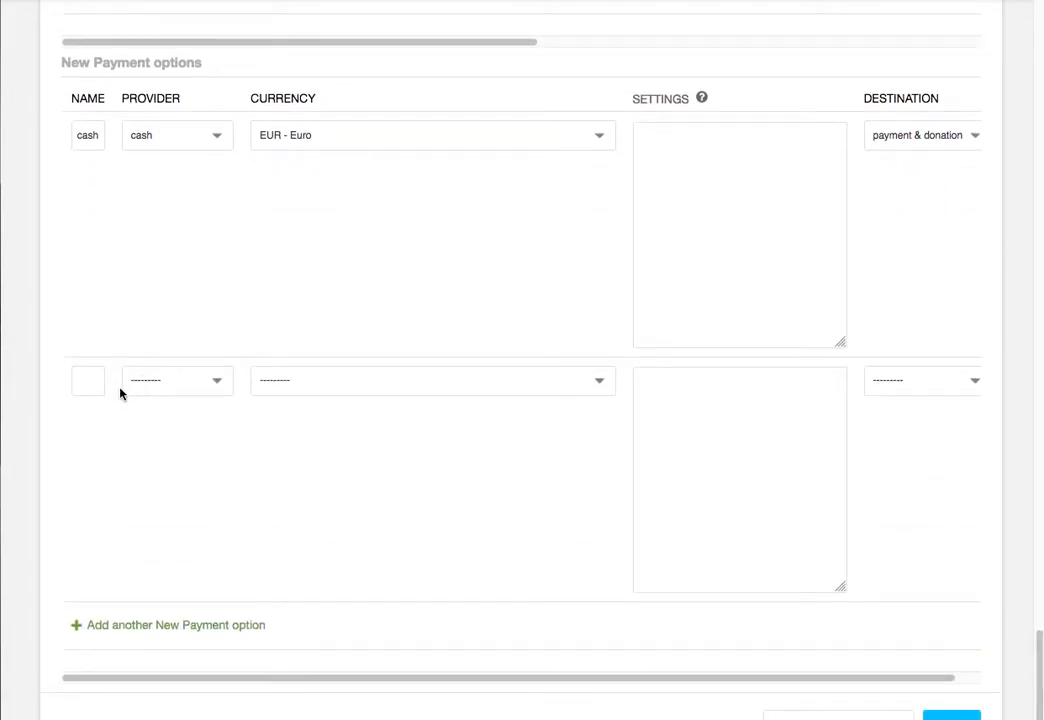
{"action": "left_click", "coordinate": [149, 381]}
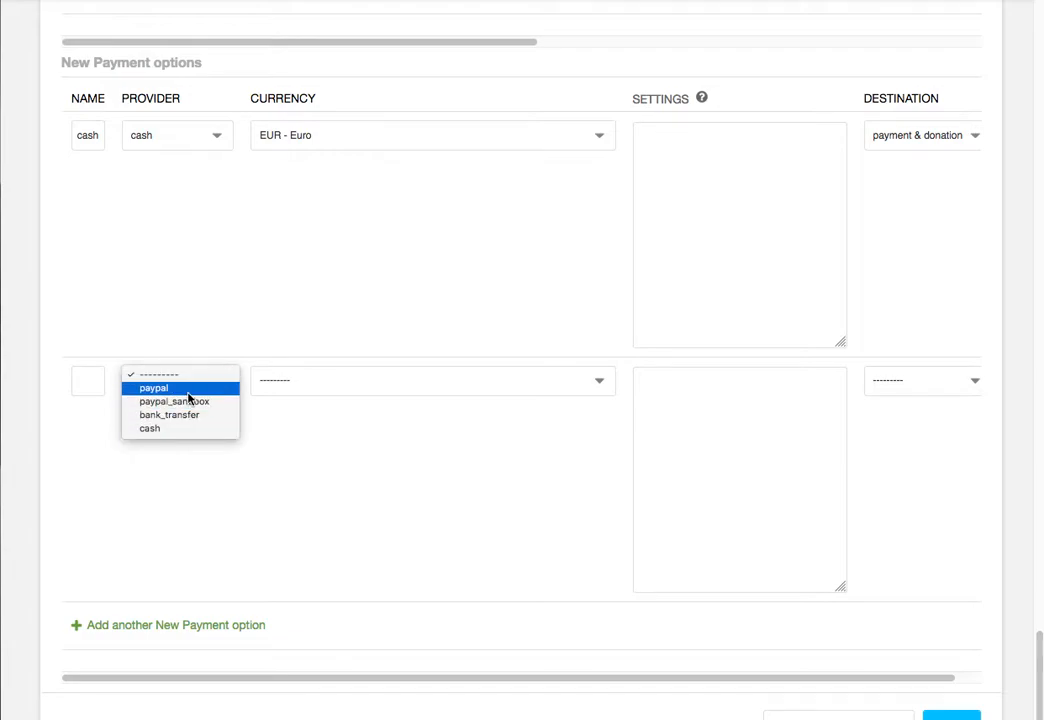
{"action": "left_click", "coordinate": [193, 416]}
{"action": "left_click", "coordinate": [88, 380]}
{"action": "type", "text": "b"}
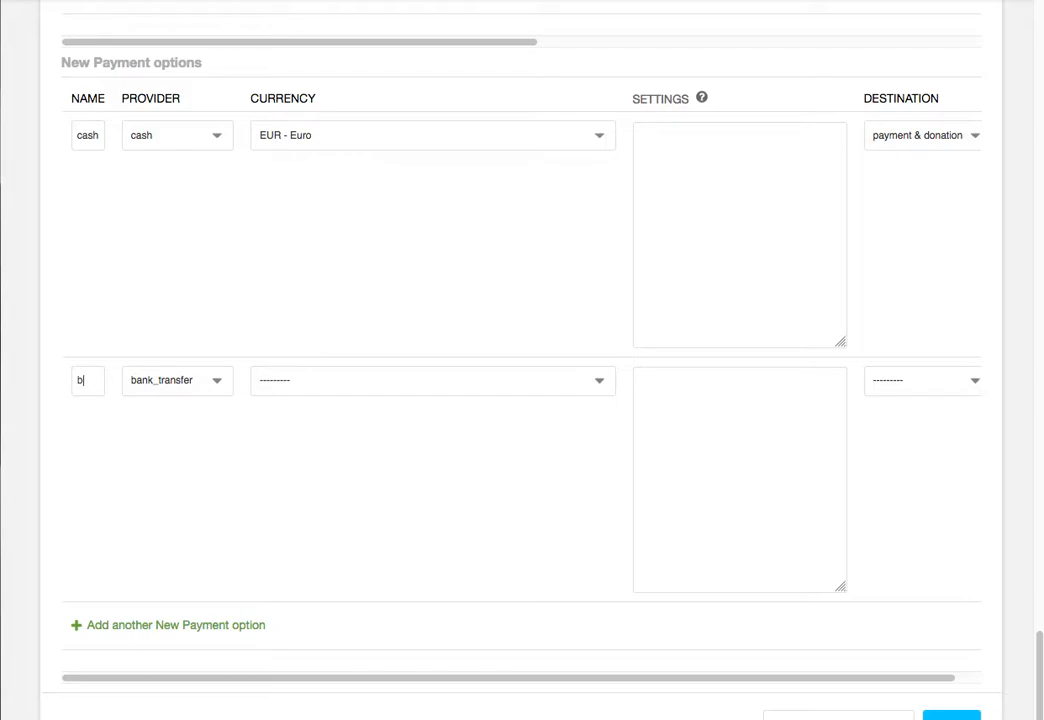
{"action": "type", "text": "ank transfewr"}
- Set the bank transfer option's currency to ARS - Argentine Peso and its destination to payment
{"action": "left_click", "coordinate": [352, 381]}
{"action": "left_click", "coordinate": [378, 468]}
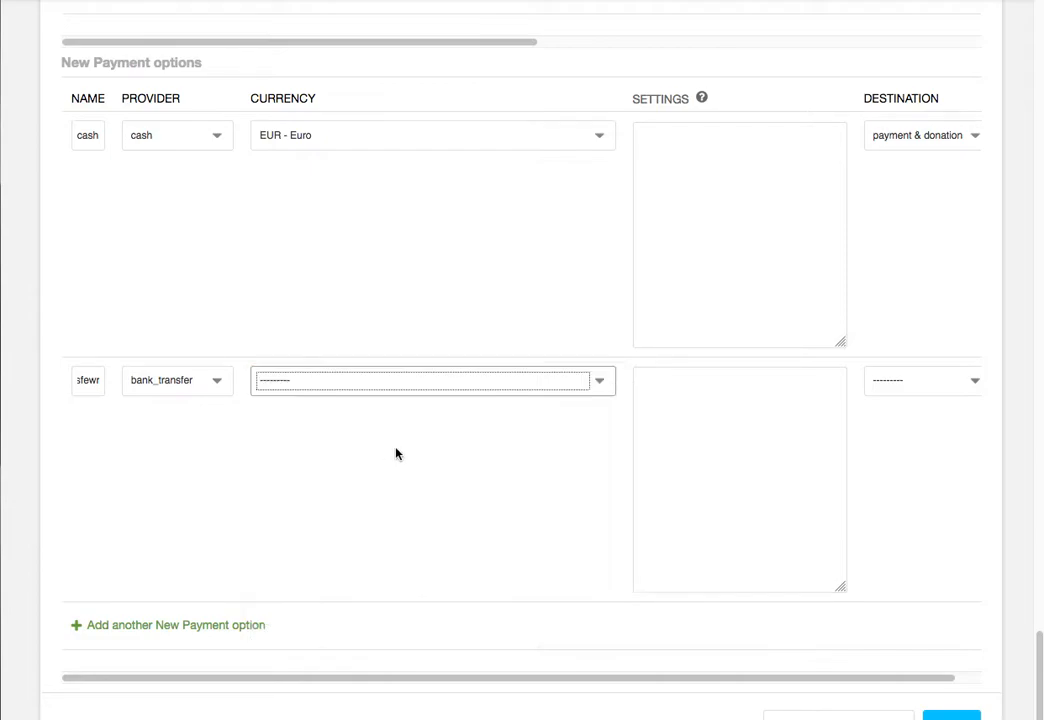
{"action": "left_click", "coordinate": [671, 391]}
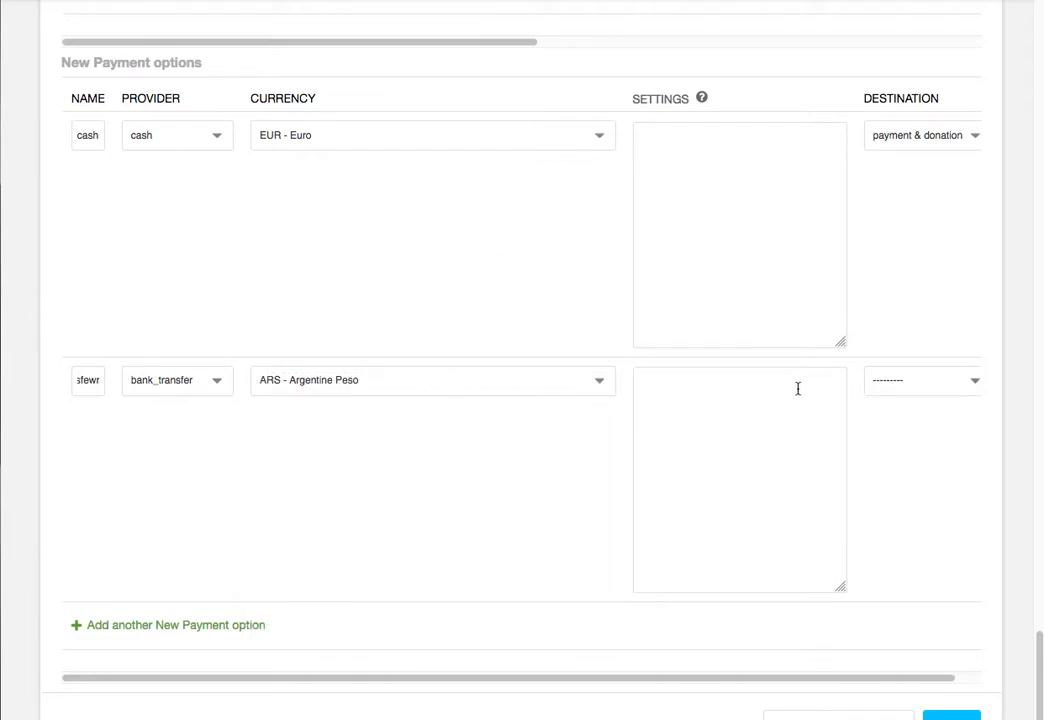
{"action": "left_click", "coordinate": [975, 382]}
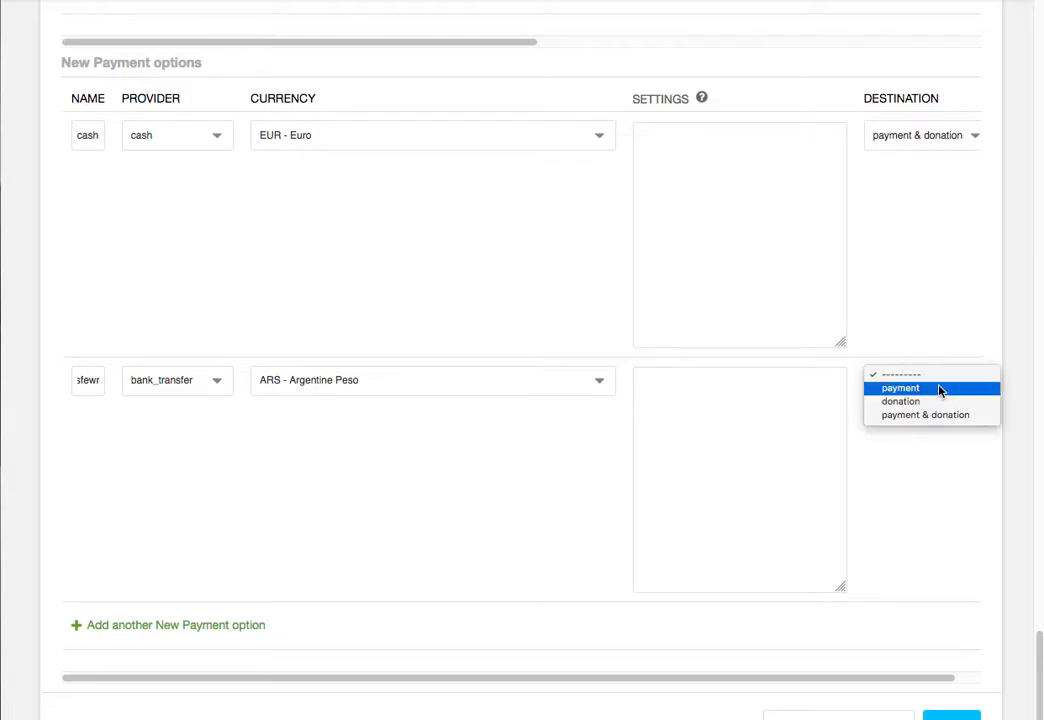
{"action": "left_click", "coordinate": [938, 389]}
- Try to save the institution while continuing to edit, and read the settings errors for the bank transfer option
{"action": "scroll", "coordinate": [843, 547], "scroll_direction": "down", "scroll_amount": 1}
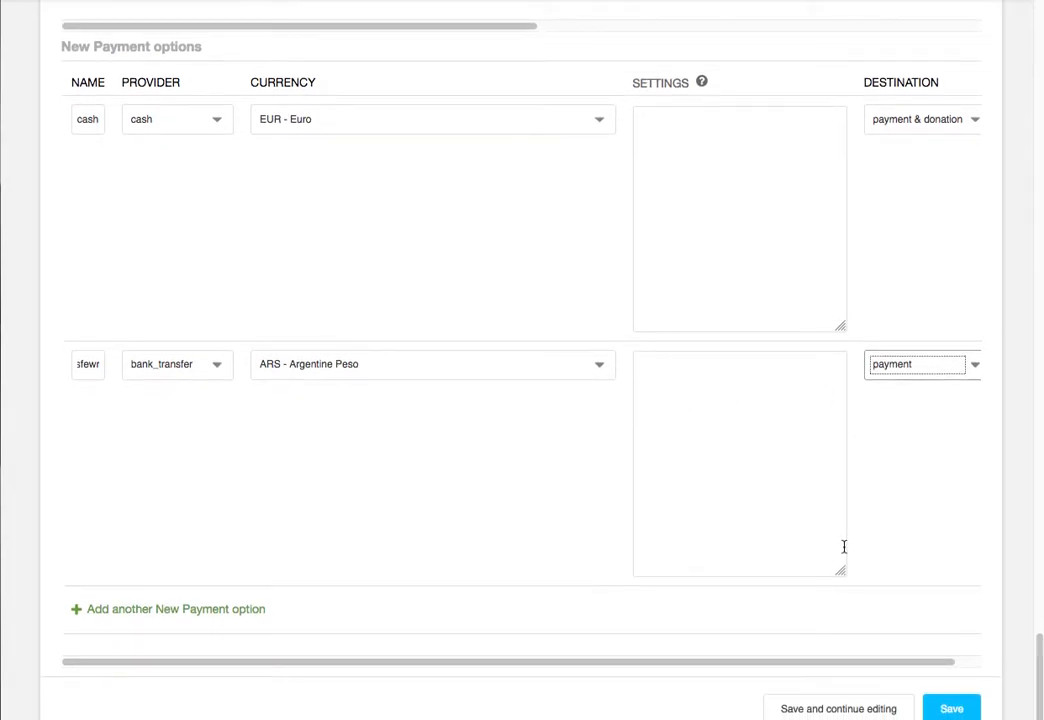
{"action": "left_click", "coordinate": [835, 711]}
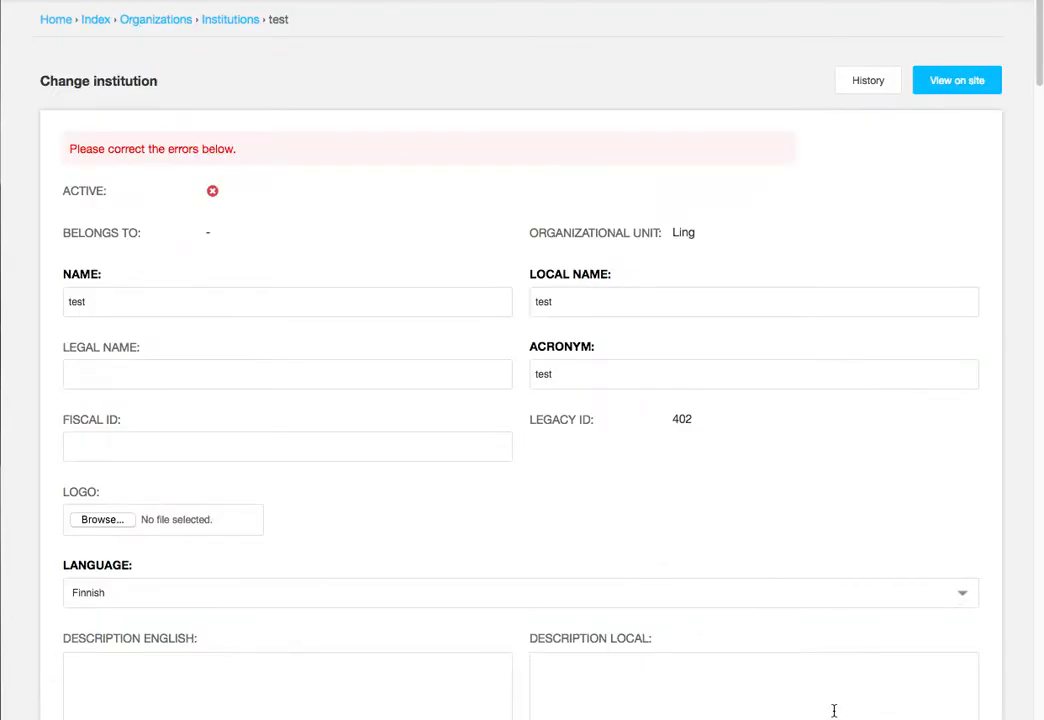
{"action": "scroll", "coordinate": [867, 394], "scroll_direction": "down", "scroll_amount": 20}
{"action": "scroll", "coordinate": [867, 397], "scroll_direction": "down", "scroll_amount": 15}
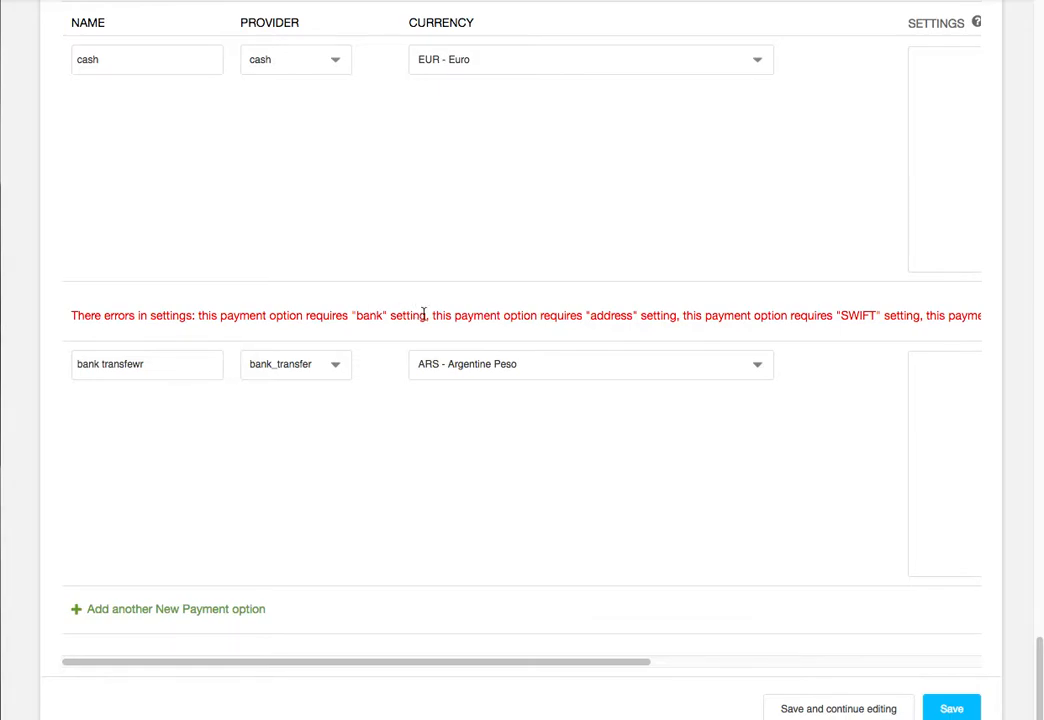
{"action": "left_click_drag", "start_coordinate": [585, 664], "coordinate": [415, 704]}
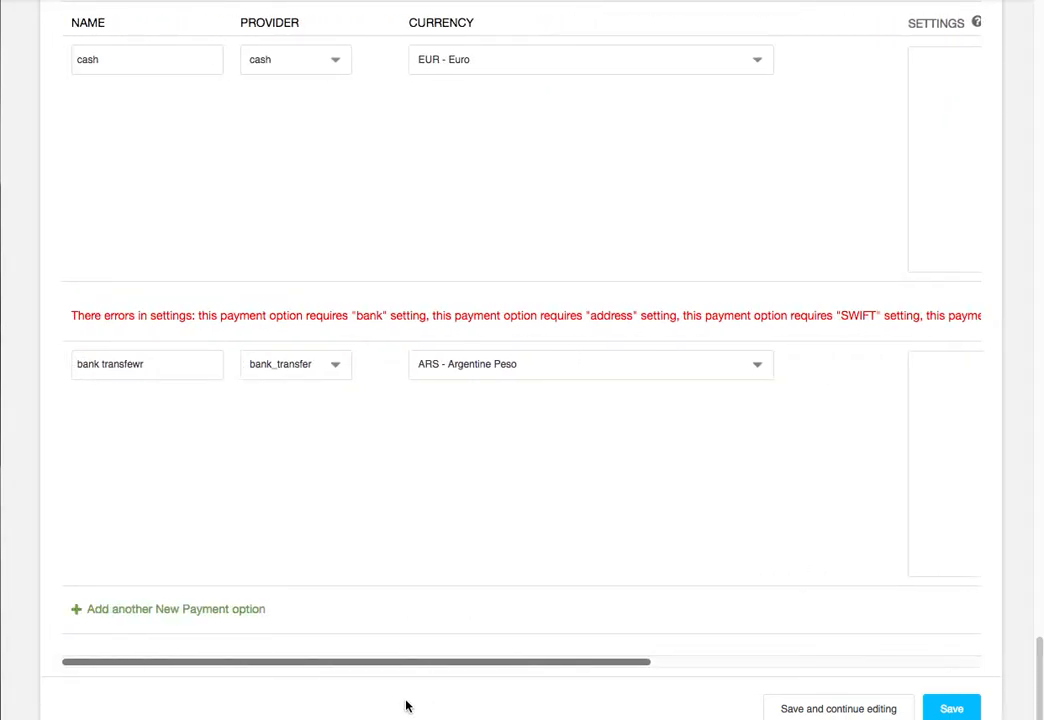
- Copy the required setting name "bank" from the error text into the bank transfer option's settings as the line "bank:"
{"action": "double_click", "coordinate": [364, 312]}
{"action": "key", "text": "ctrl+c"}
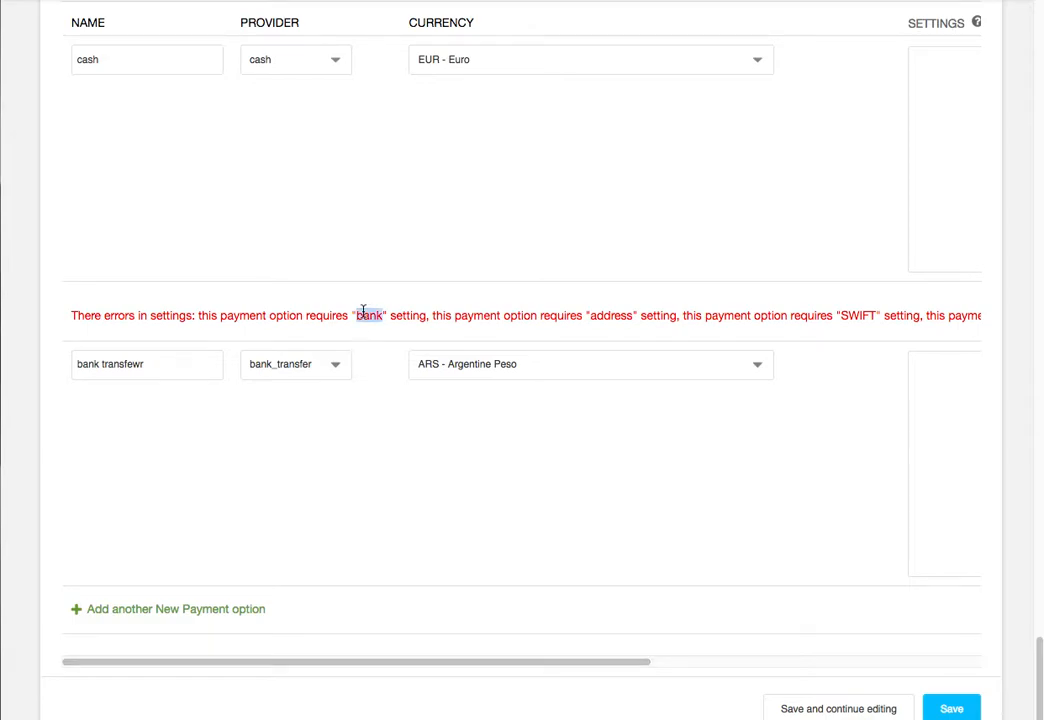
{"action": "left_click", "coordinate": [895, 369]}
{"action": "left_click", "coordinate": [923, 366]}
{"action": "key", "text": "ctrl+v"}
{"action": "type", "text": ":"}
{"action": "key", "text": "Return"}
- Copy the required setting name "address" from the error text into the bank transfer settings as the second line
{"action": "double_click", "coordinate": [606, 314]}
{"action": "key", "text": "super+c"}
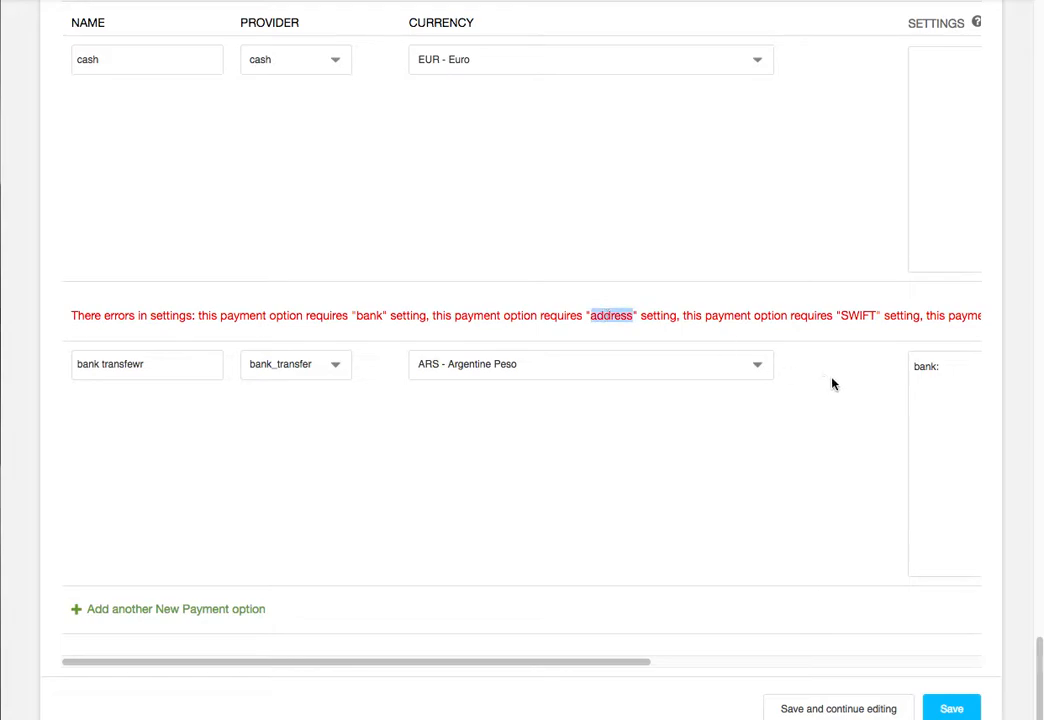
{"action": "left_click", "coordinate": [950, 383]}
{"action": "key", "text": "super+v"}
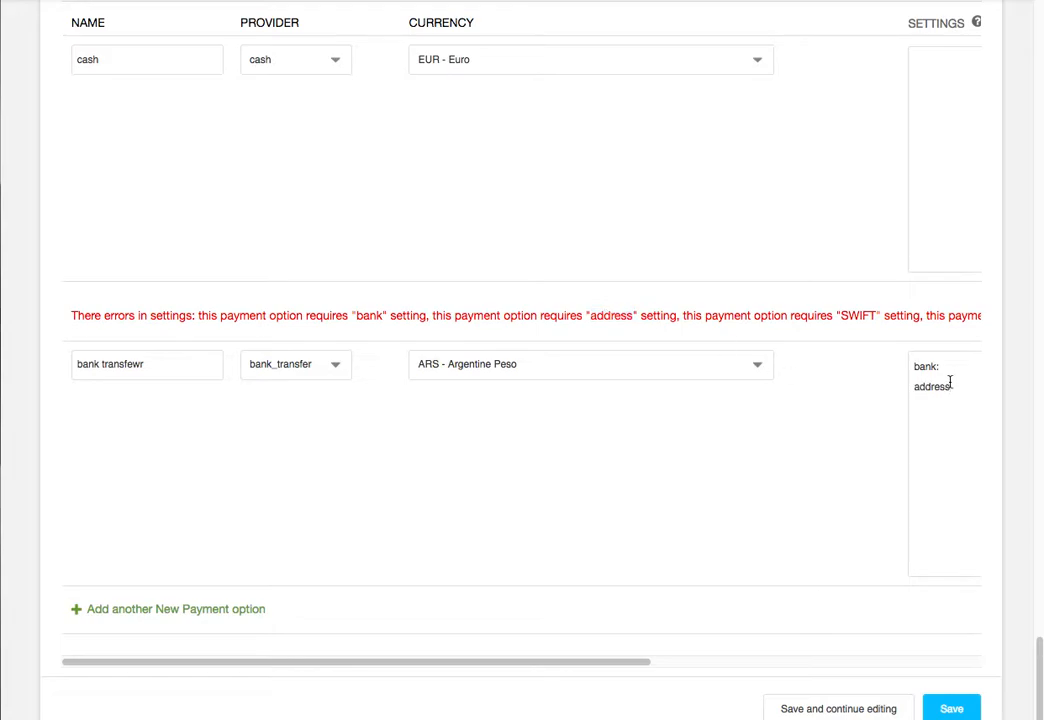
- Copy "SWIFT" from the error text and add it as the line "SWIFT:" below the address setting
{"action": "left_click_drag", "start_coordinate": [522, 662], "coordinate": [636, 662]}
{"action": "double_click", "coordinate": [715, 316]}
{"action": "key", "text": "super+c"}
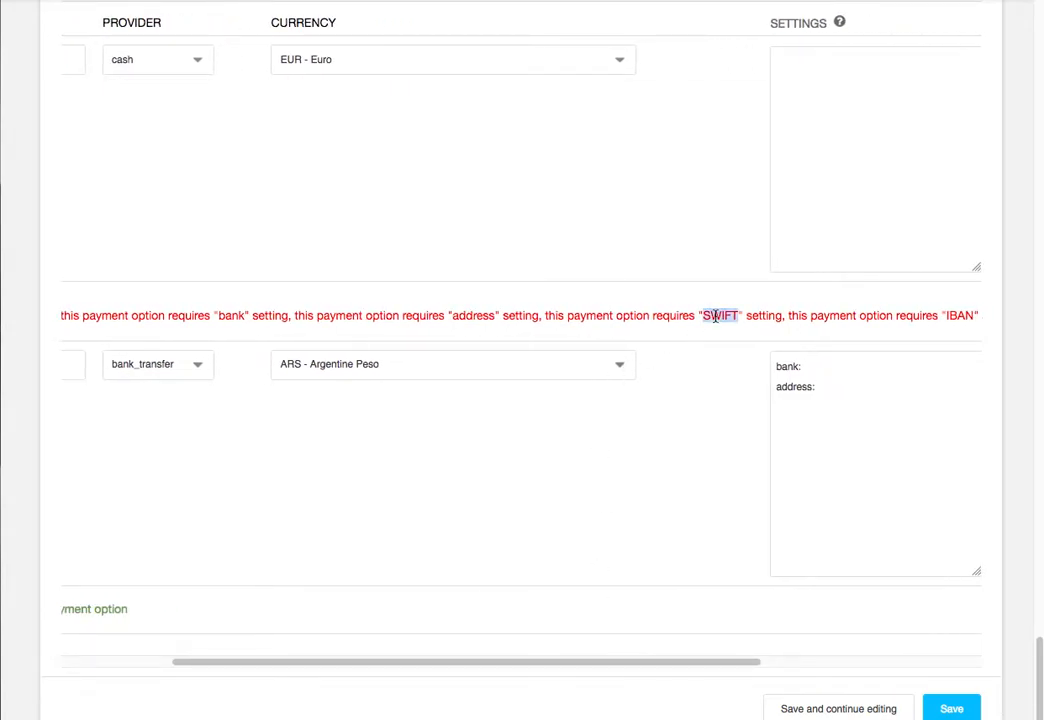
{"action": "left_click", "coordinate": [834, 385]}
{"action": "key", "text": "Return"}
{"action": "key", "text": "super+v"}
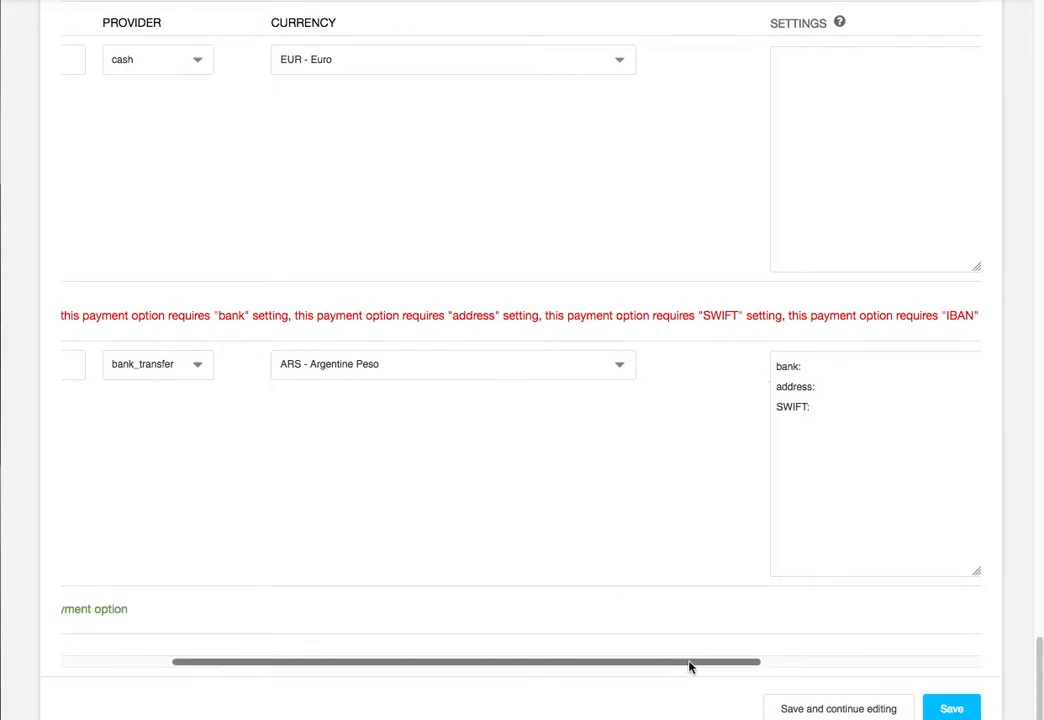
- Copy "IBAN" from the error text and add it as the line "IBAN:" below the SWIFT setting
{"action": "left_click_drag", "start_coordinate": [690, 662], "coordinate": [797, 660]}
{"action": "double_click", "coordinate": [824, 315]}
{"action": "key", "text": "ctrl+c"}
{"action": "left_click", "coordinate": [702, 403]}
{"action": "key", "text": "Return"}
{"action": "key", "text": "ctrl+v"}
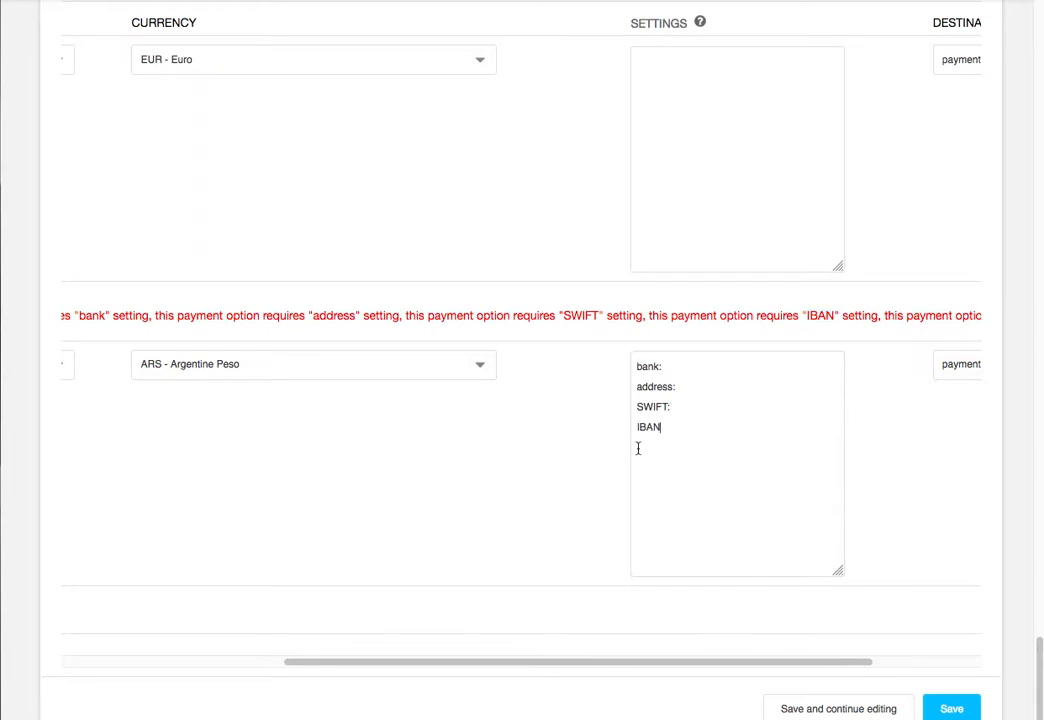
{"action": "type", "text": ":"}
- Find the last required setting in the error text and add the line "BIC:" below IBAN
{"action": "left_click_drag", "start_coordinate": [585, 662], "coordinate": [721, 664]}
{"action": "left_click_drag", "start_coordinate": [906, 315], "coordinate": [919, 313]}
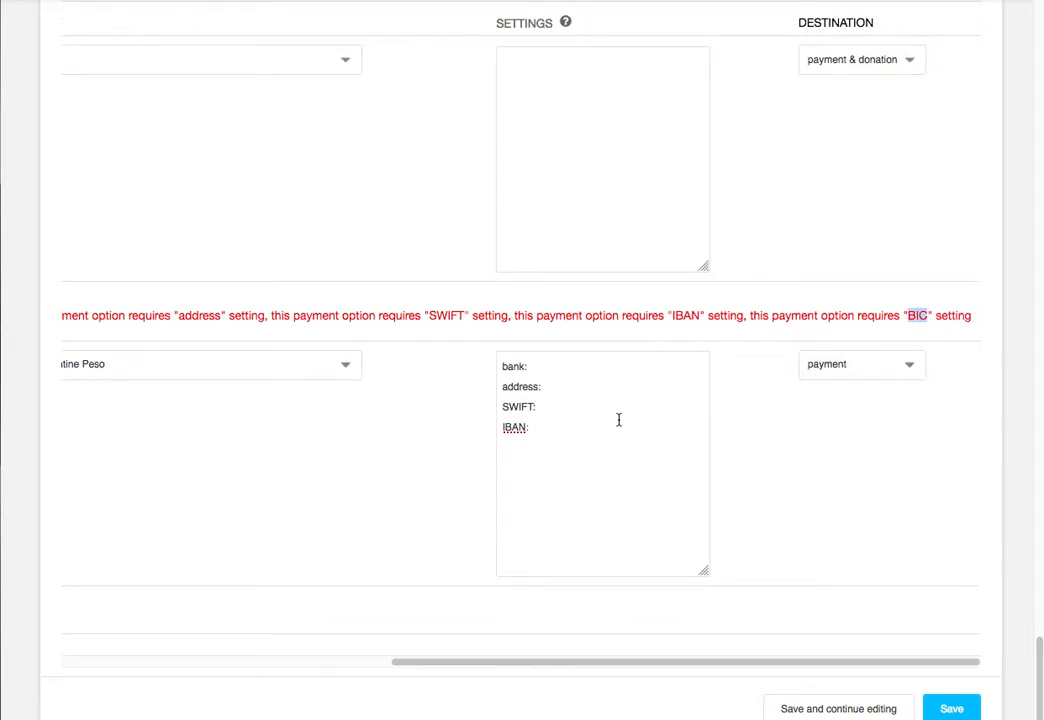
{"action": "left_click", "coordinate": [541, 442]}
{"action": "key", "text": "Return"}
{"action": "type", "text": "BIC:"}
- Fill in the bank transfer settings with bank HH, SWIFT KK and BIC OO, plus a placeholder address and IBAN
{"action": "left_click", "coordinate": [559, 364]}
{"action": "type", "text": "HH"}
{"action": "left_click", "coordinate": [560, 382]}
{"action": "type", "text": "JJ"}
{"action": "left_click", "coordinate": [552, 406]}
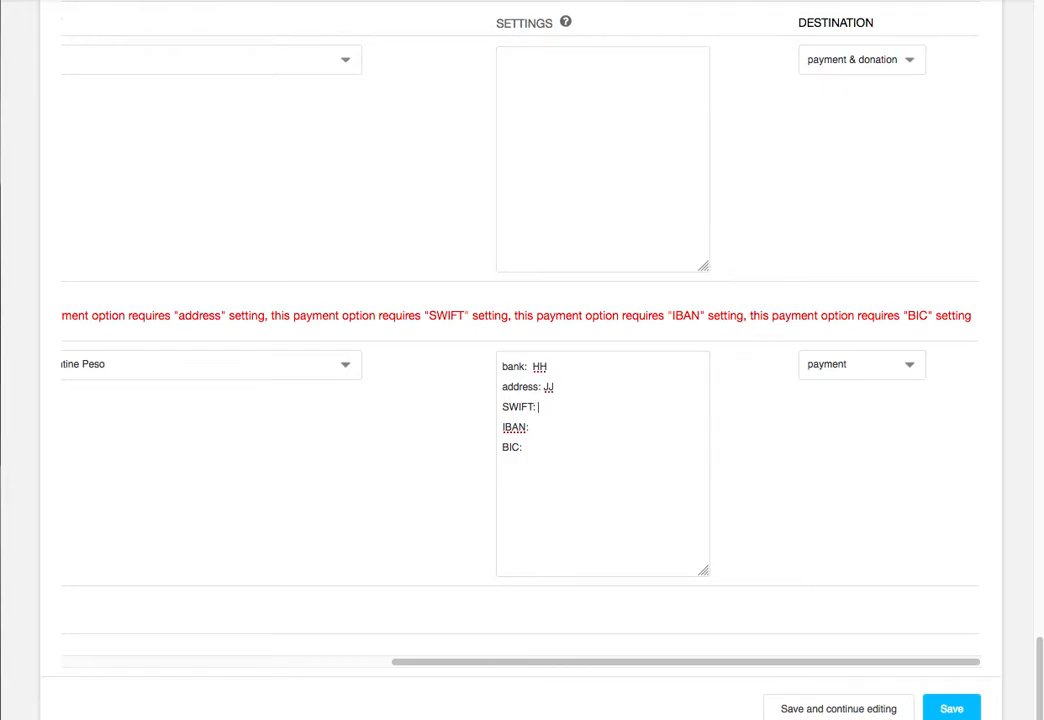
{"action": "left_click", "coordinate": [552, 427]}
{"action": "left_click", "coordinate": [541, 447]}
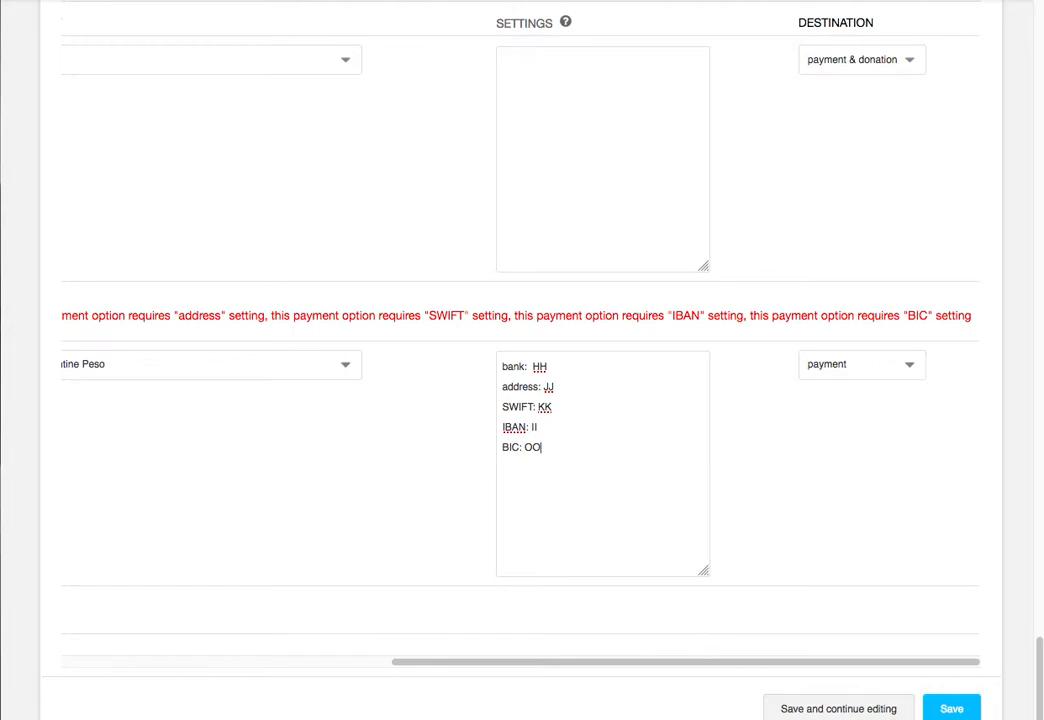
- Try to save the institution while continuing to edit, and look through the form for the field that has an error
{"action": "left_click", "coordinate": [858, 710]}
{"action": "scroll", "coordinate": [764, 560], "scroll_direction": "down", "scroll_amount": 15}
{"action": "scroll", "coordinate": [764, 560], "scroll_direction": "down", "scroll_amount": 20}
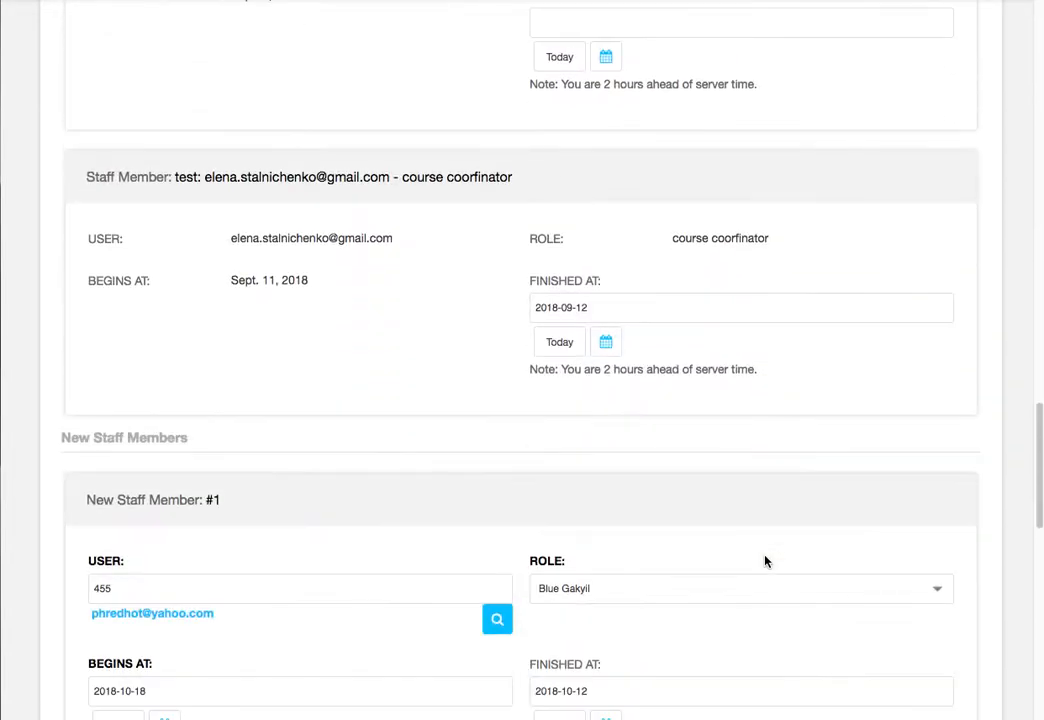
{"action": "scroll", "coordinate": [764, 557], "scroll_direction": "up", "scroll_amount": 2}
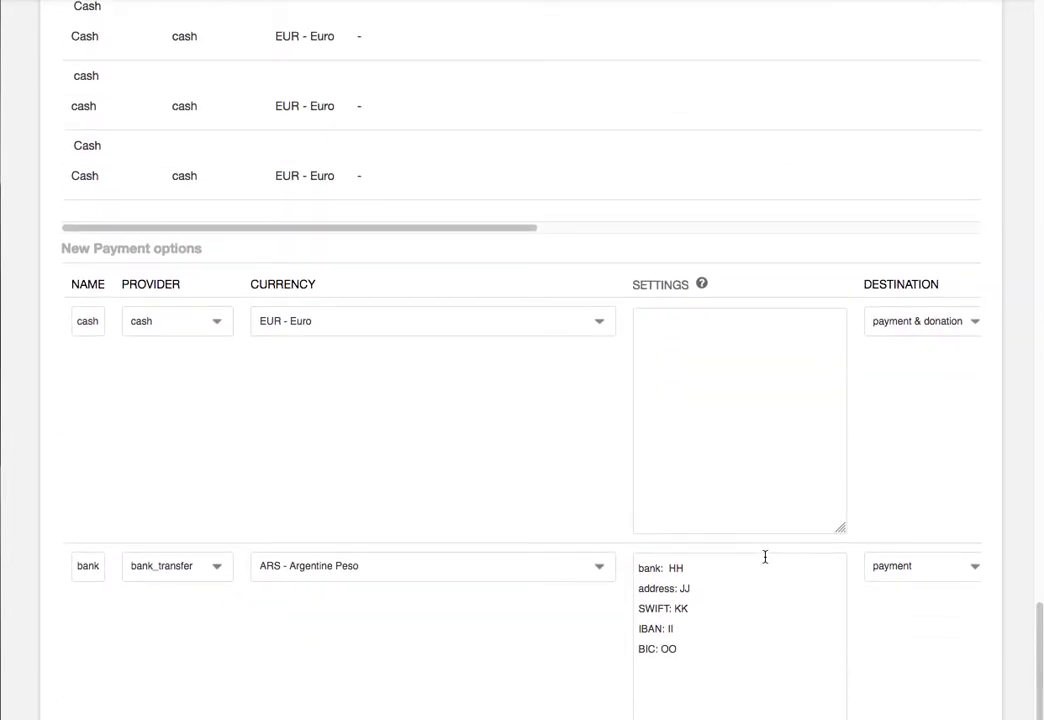
{"action": "scroll", "coordinate": [764, 557], "scroll_direction": "down", "scroll_amount": 3}
{"action": "scroll", "coordinate": [764, 560], "scroll_direction": "up", "scroll_amount": 20}
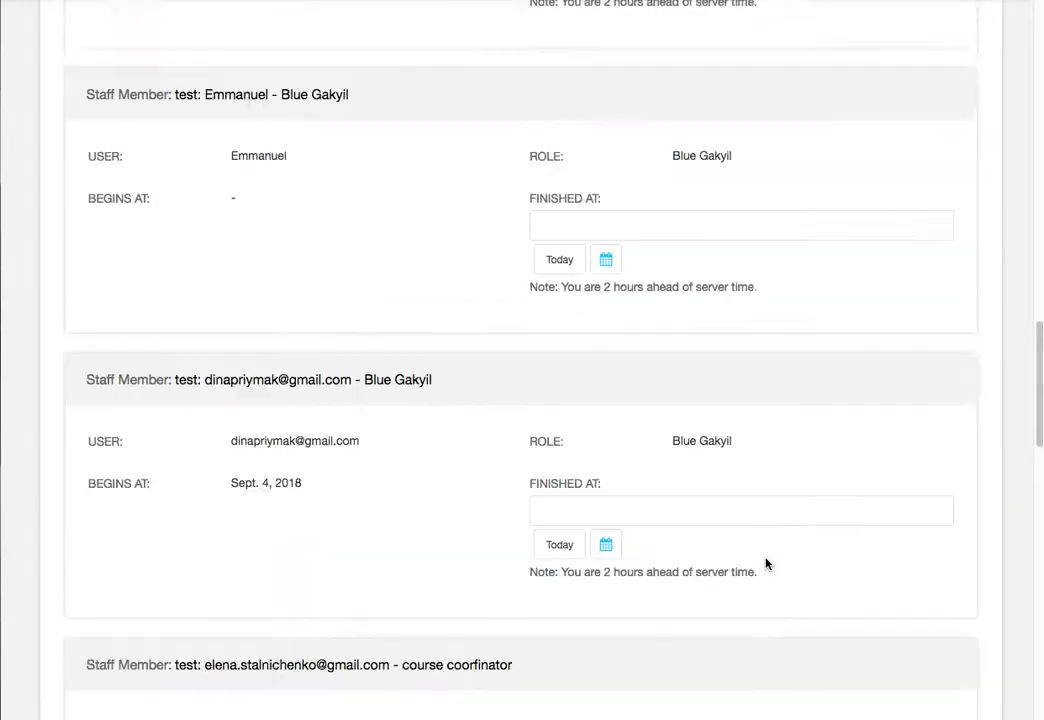
{"action": "scroll", "coordinate": [766, 564], "scroll_direction": "up", "scroll_amount": 10}
{"action": "scroll", "coordinate": [766, 564], "scroll_direction": "down", "scroll_amount": 8}
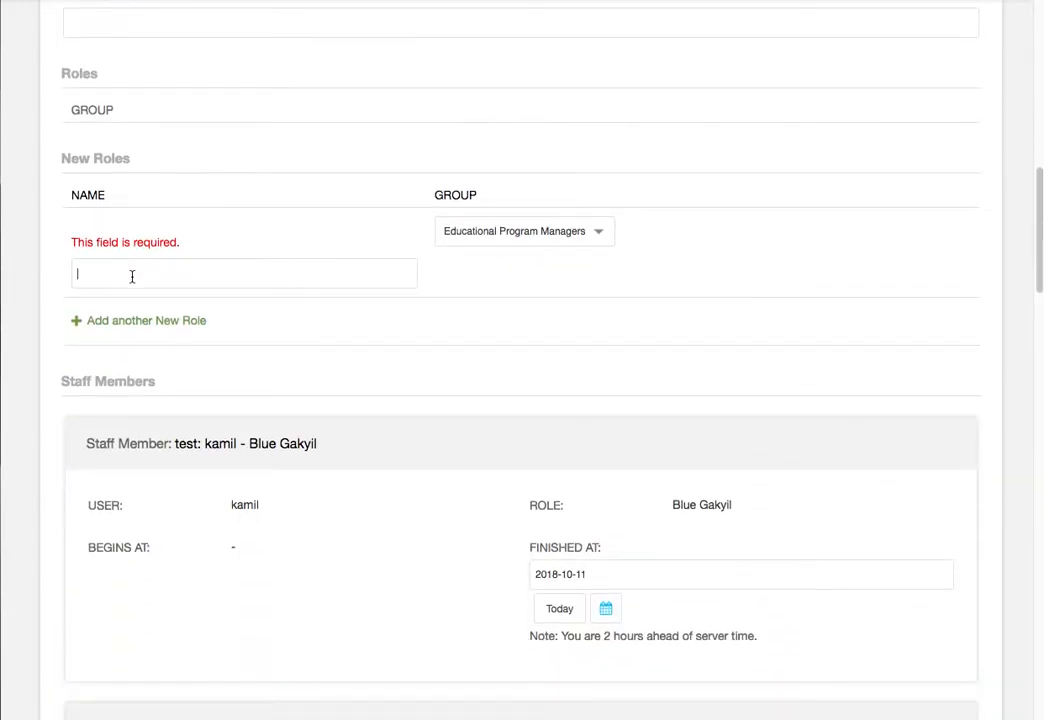
- Reset the new role's group to the empty choice and save the institution while continuing to edit
{"action": "left_click", "coordinate": [527, 226]}
{"action": "left_click", "coordinate": [543, 200]}
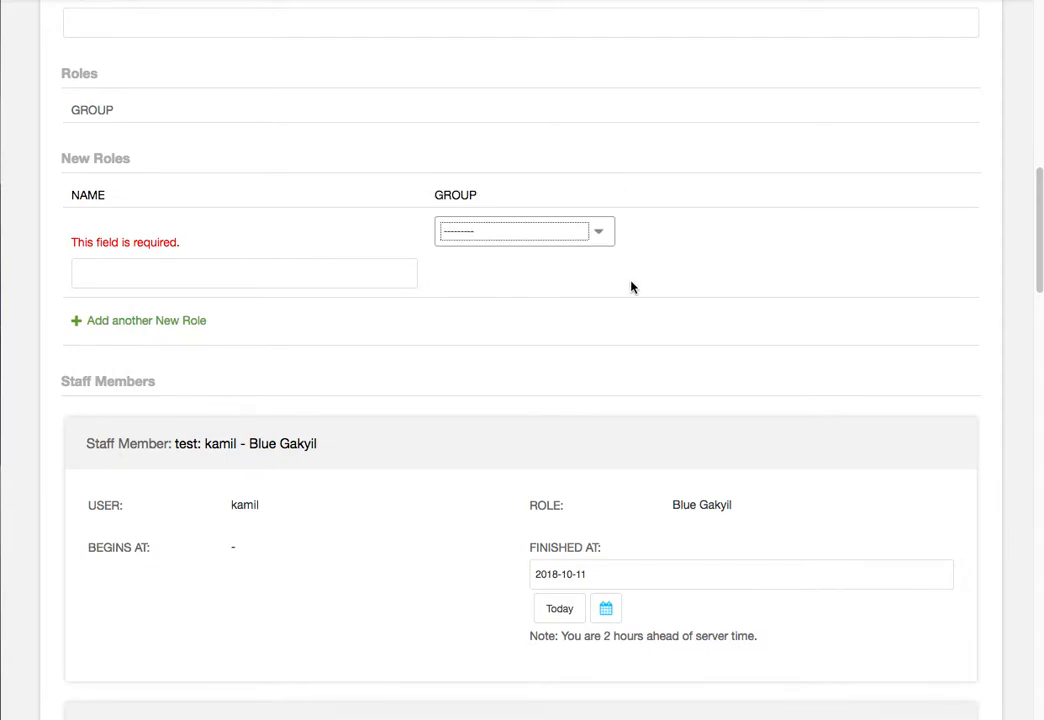
{"action": "left_click_drag", "start_coordinate": [1037, 275], "coordinate": [1040, 660]}
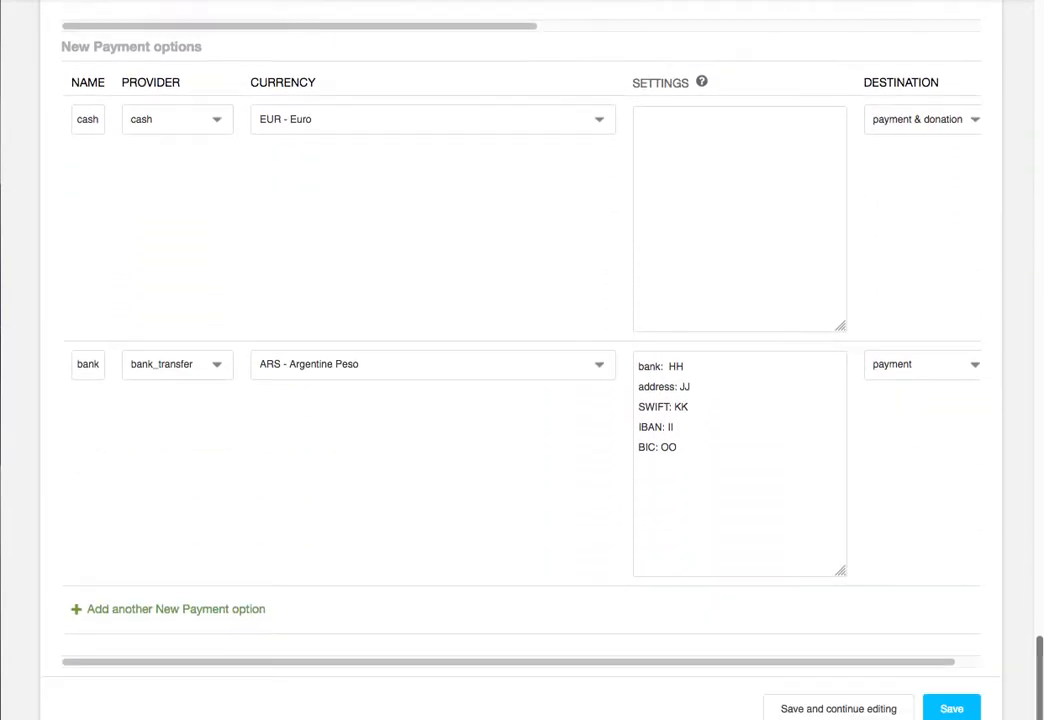
{"action": "left_click", "coordinate": [879, 709]}
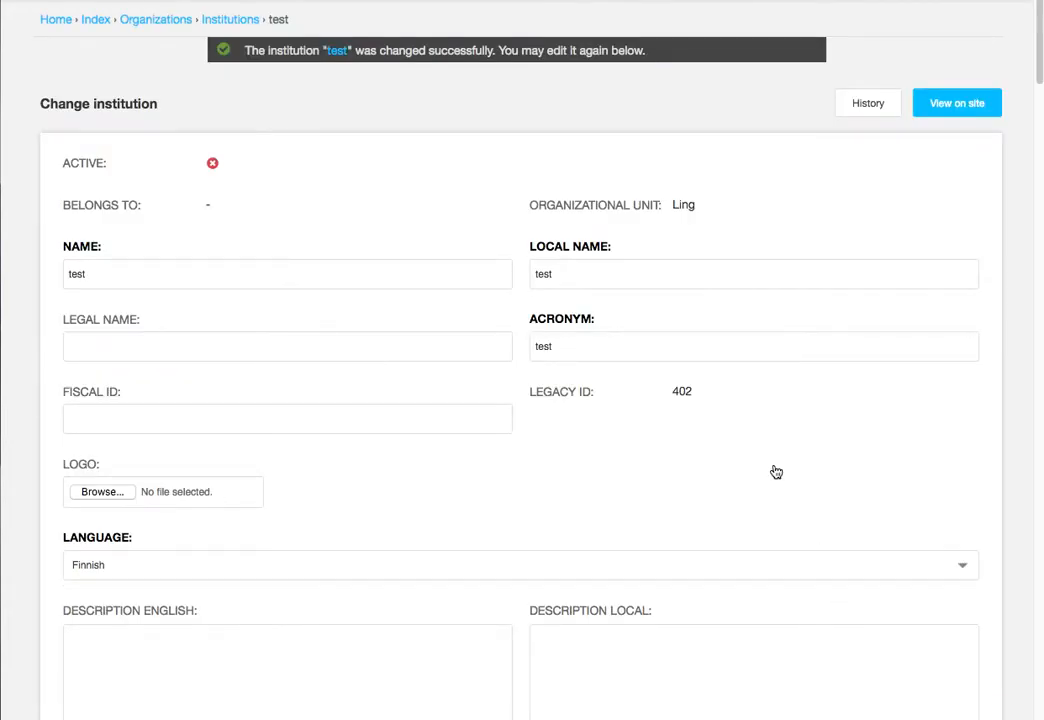
{"action": "scroll", "coordinate": [741, 455], "scroll_direction": "down", "scroll_amount": 10}
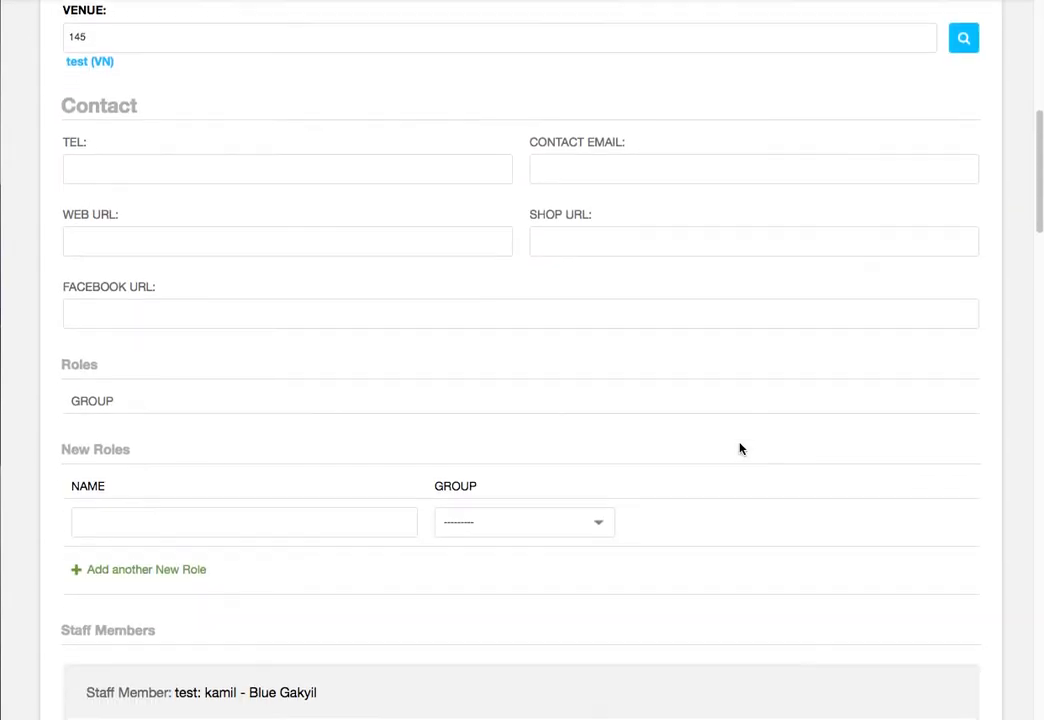
{"action": "scroll", "coordinate": [740, 449], "scroll_direction": "up", "scroll_amount": 4}
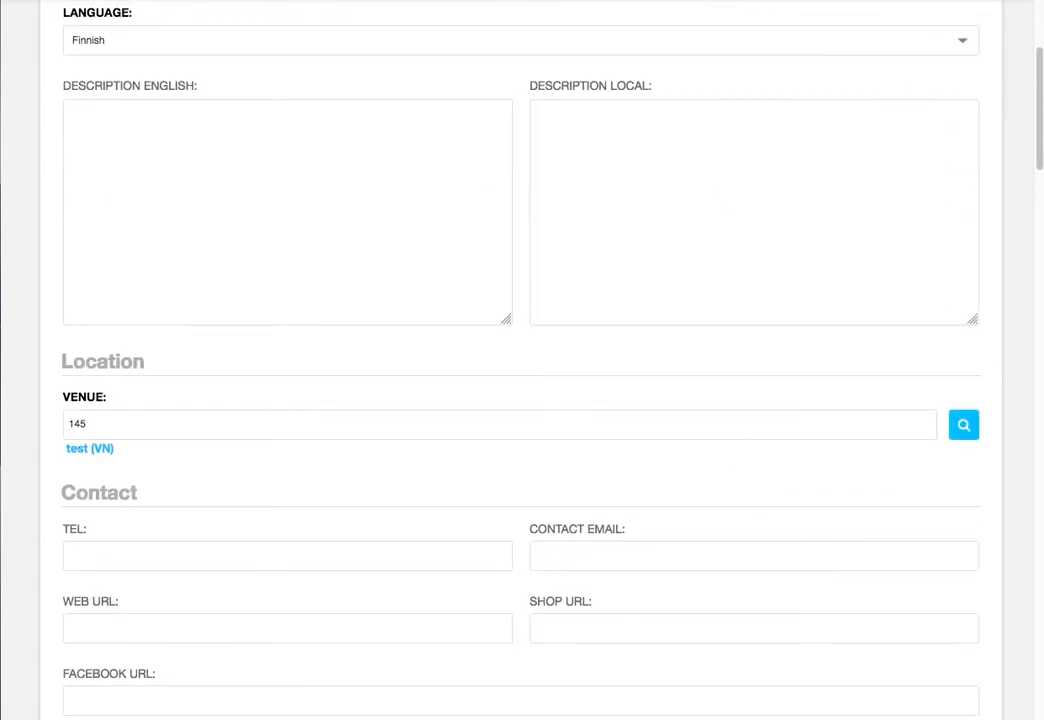